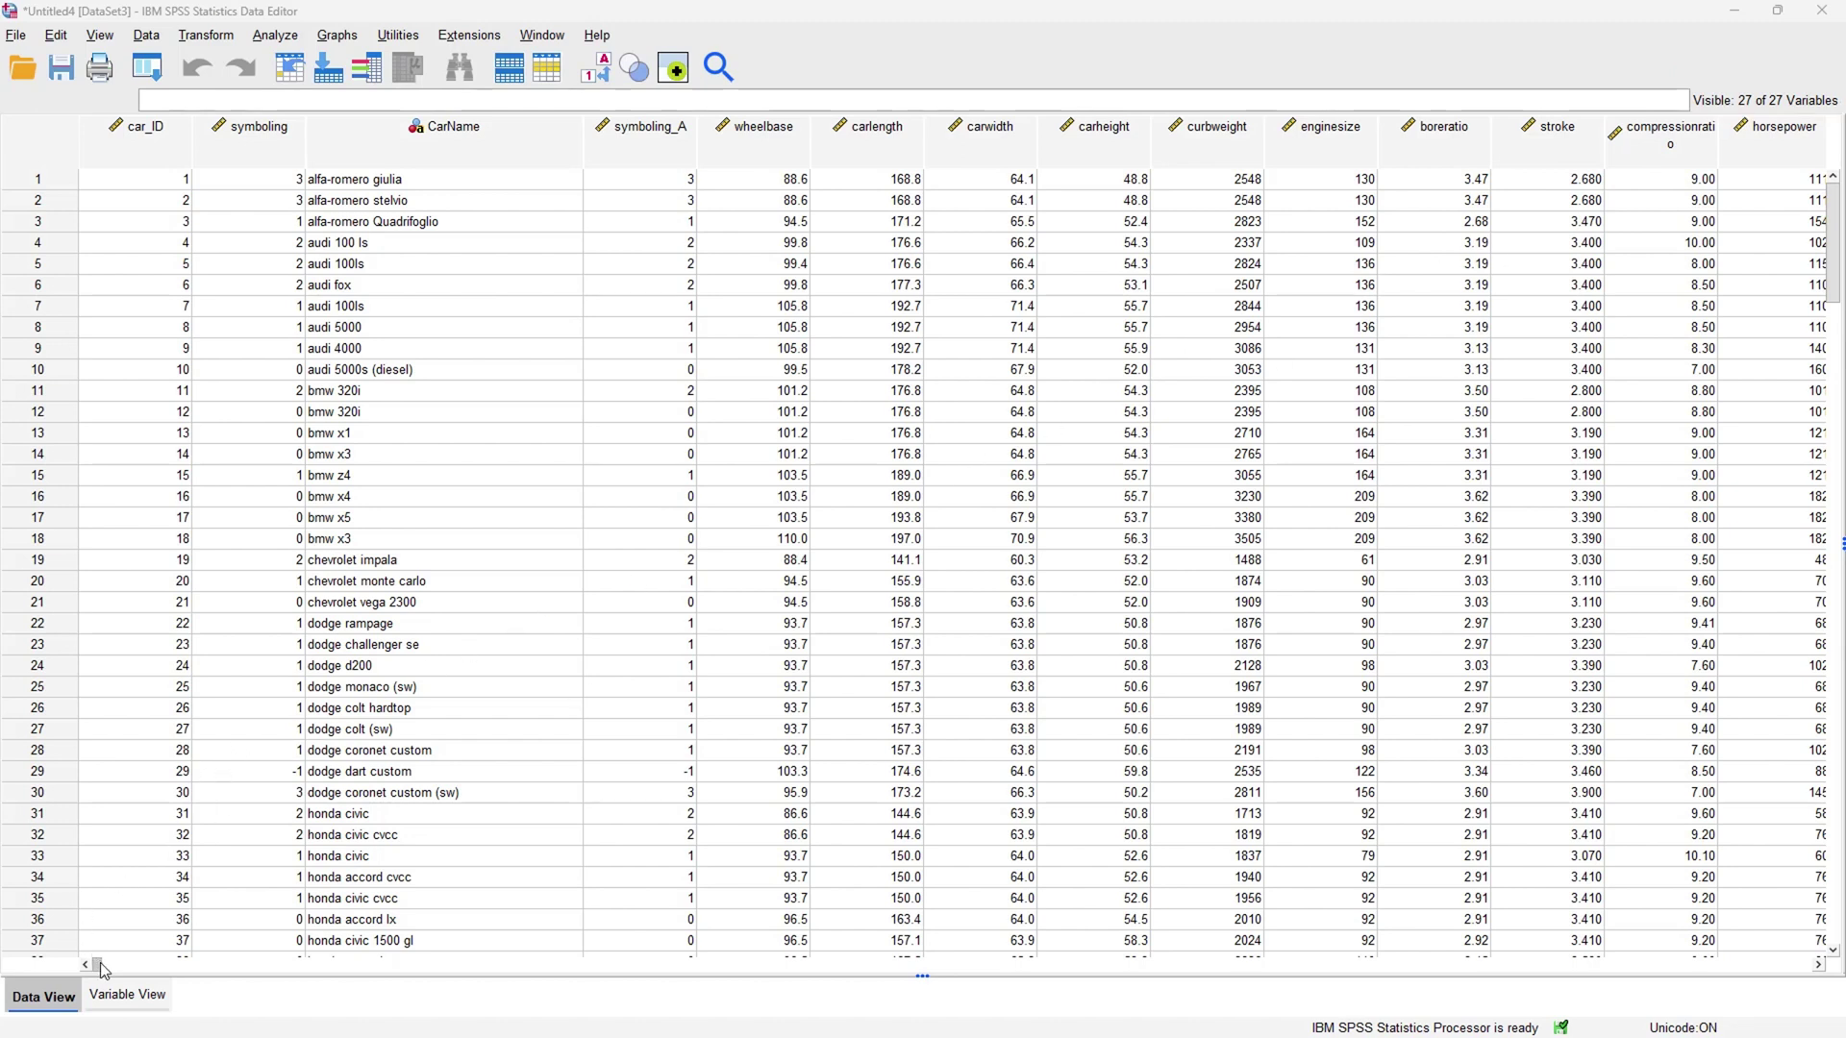
# - Build a simple histogram with carlength on the X-axis in Chart Builder
pyautogui.moveTo(104, 965); pyautogui.dragTo(1365, 951)
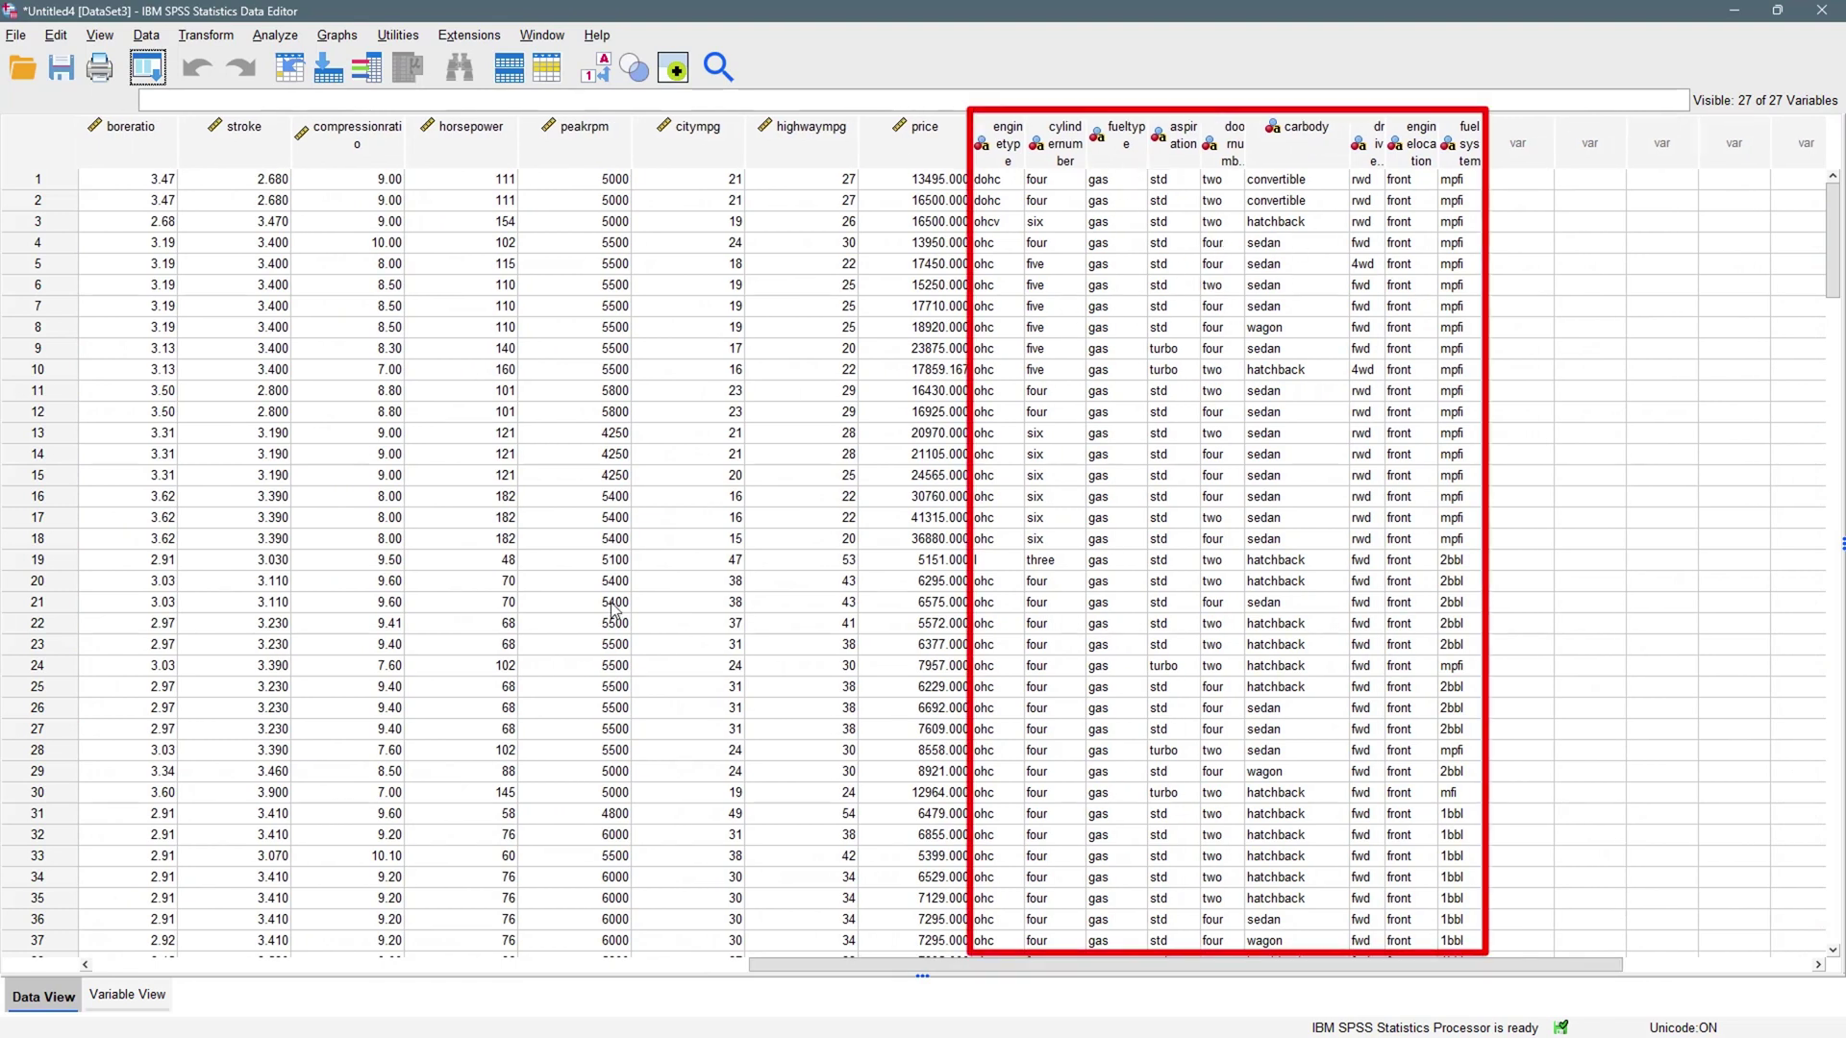
pyautogui.moveTo(705, 966)
pyautogui.mouseDown()
pyautogui.moveTo(288, 995)
pyautogui.moveTo(125, 988)
pyautogui.moveTo(136, 977)
pyautogui.mouseUp()
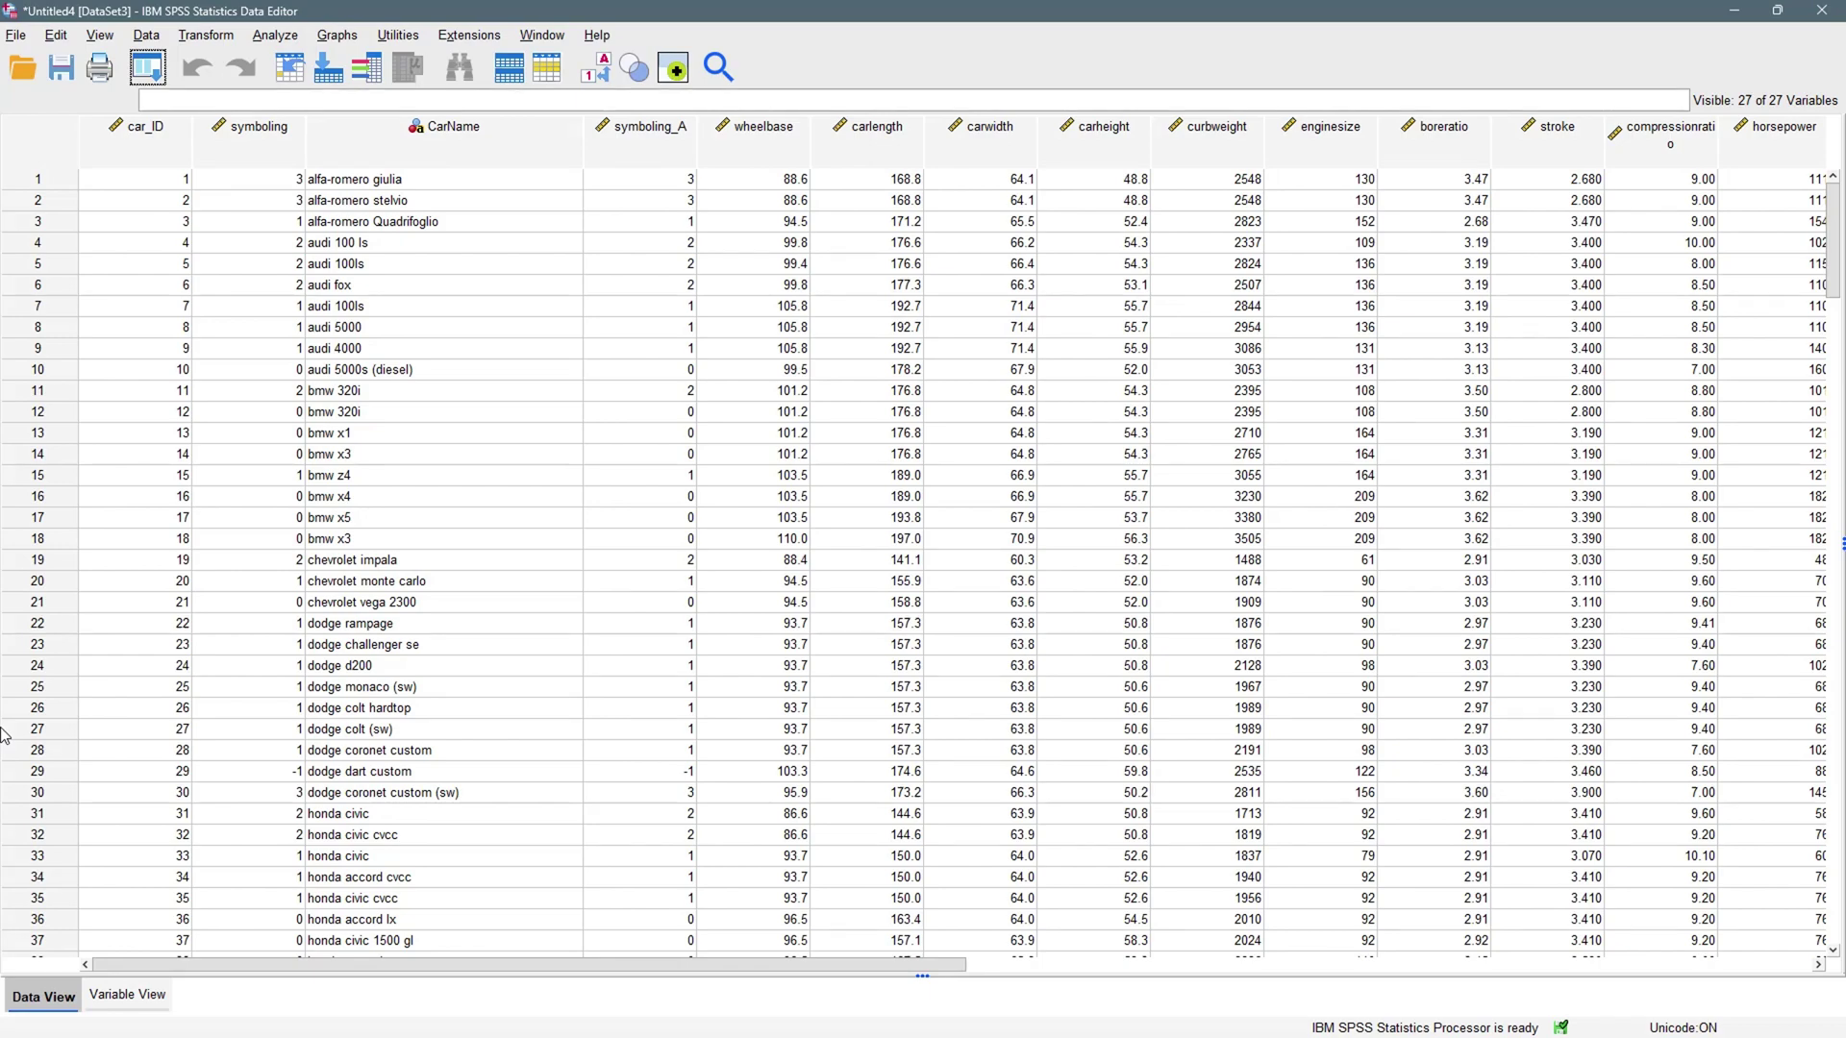
pyautogui.click(337, 35)
pyautogui.click(361, 63)
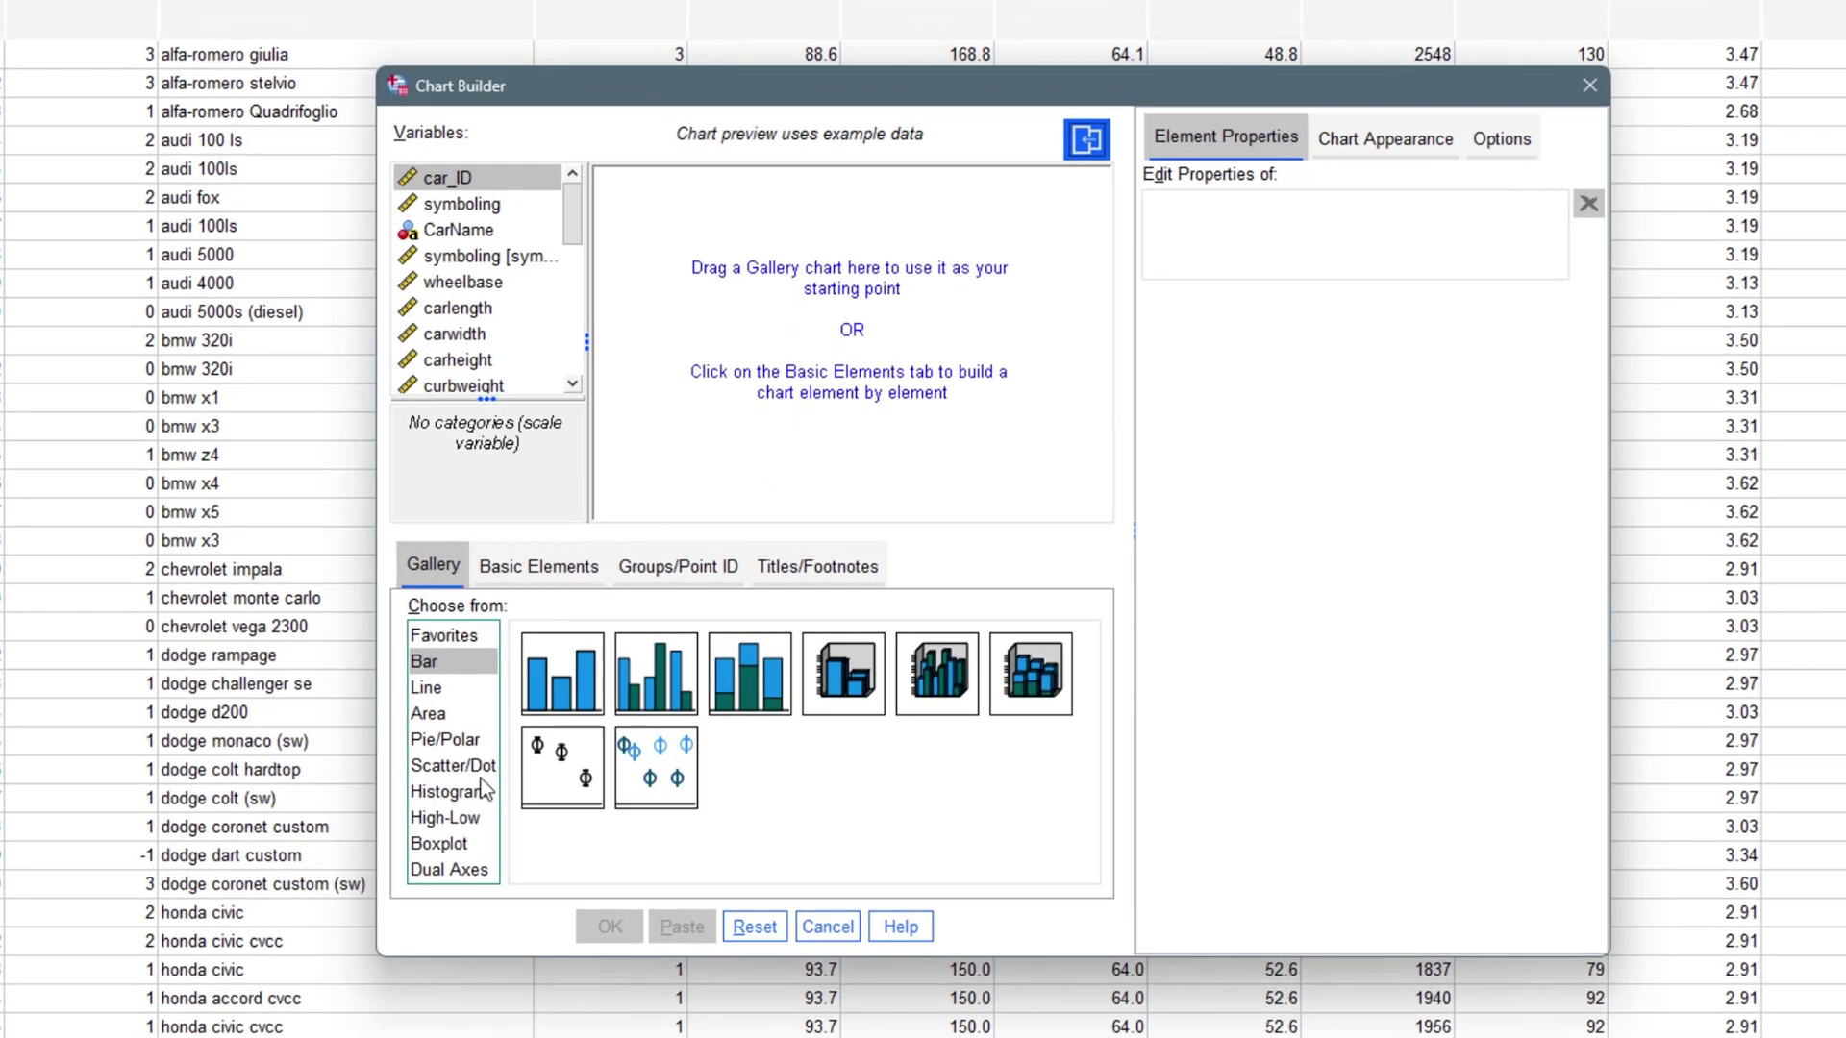
pyautogui.click(459, 792)
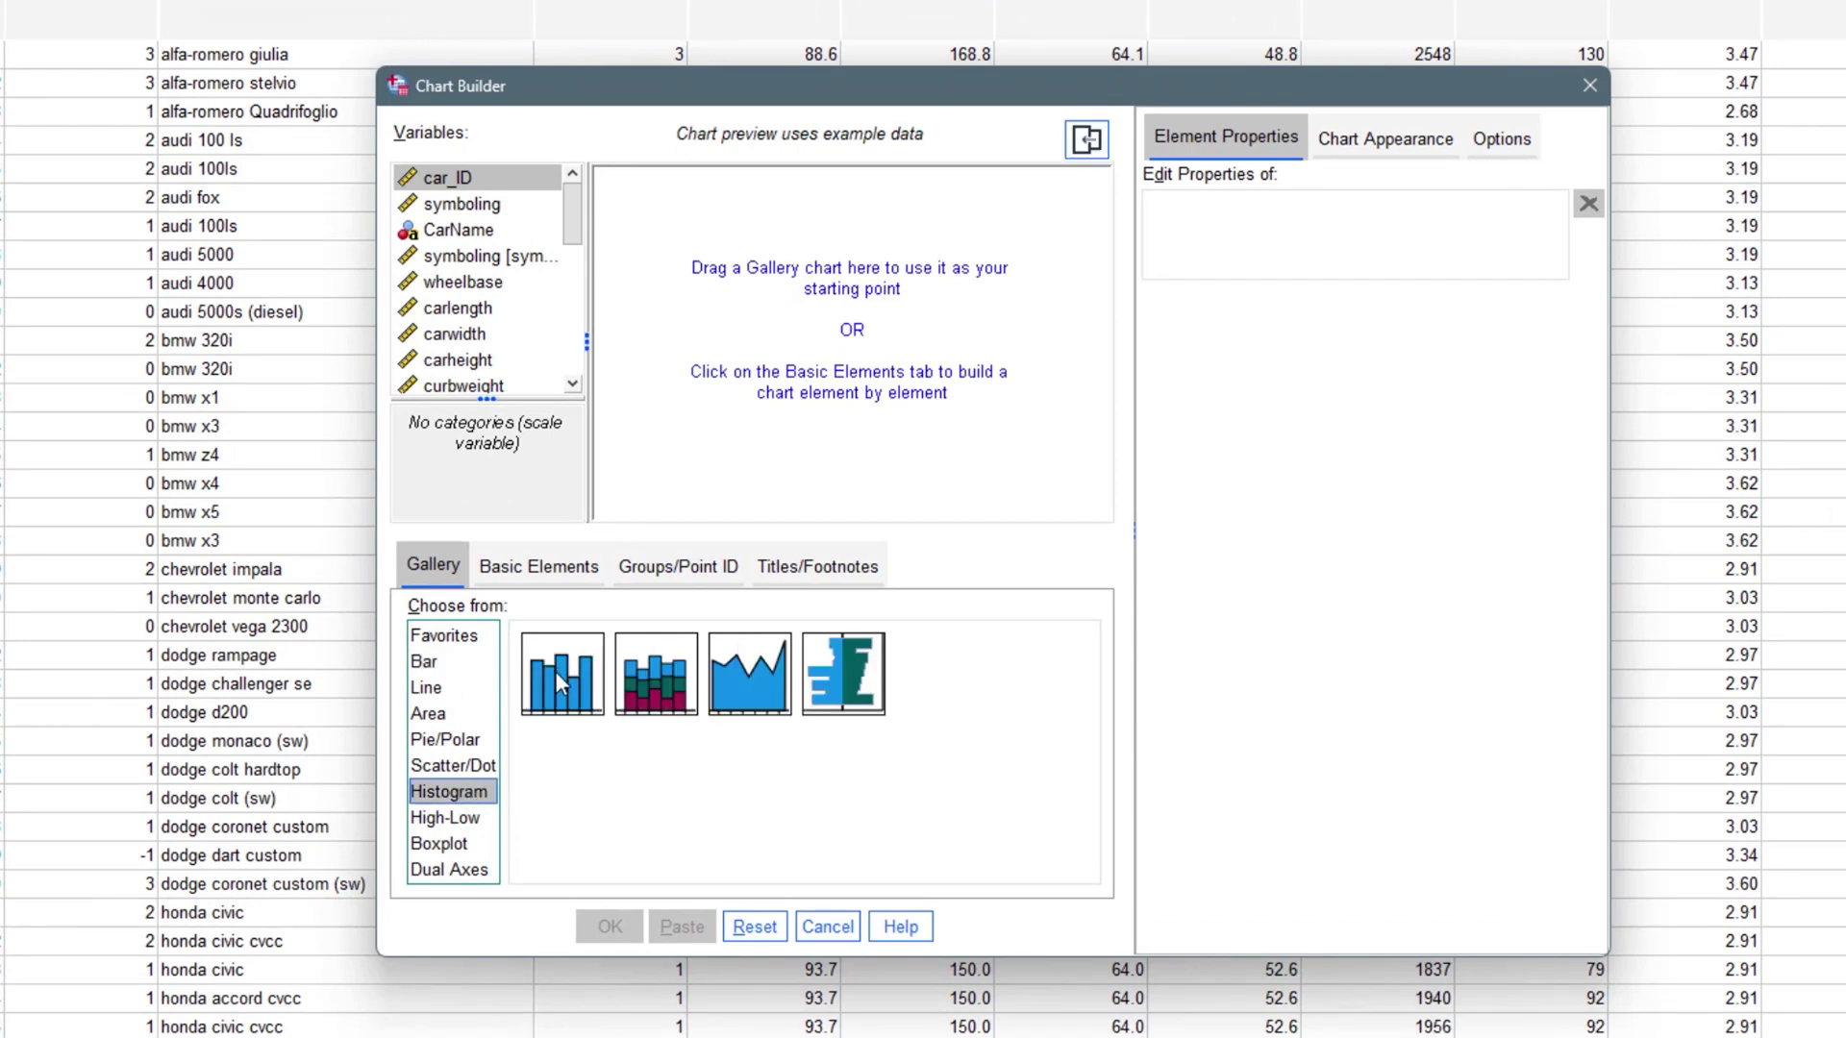
pyautogui.moveTo(556, 673); pyautogui.dragTo(872, 310)
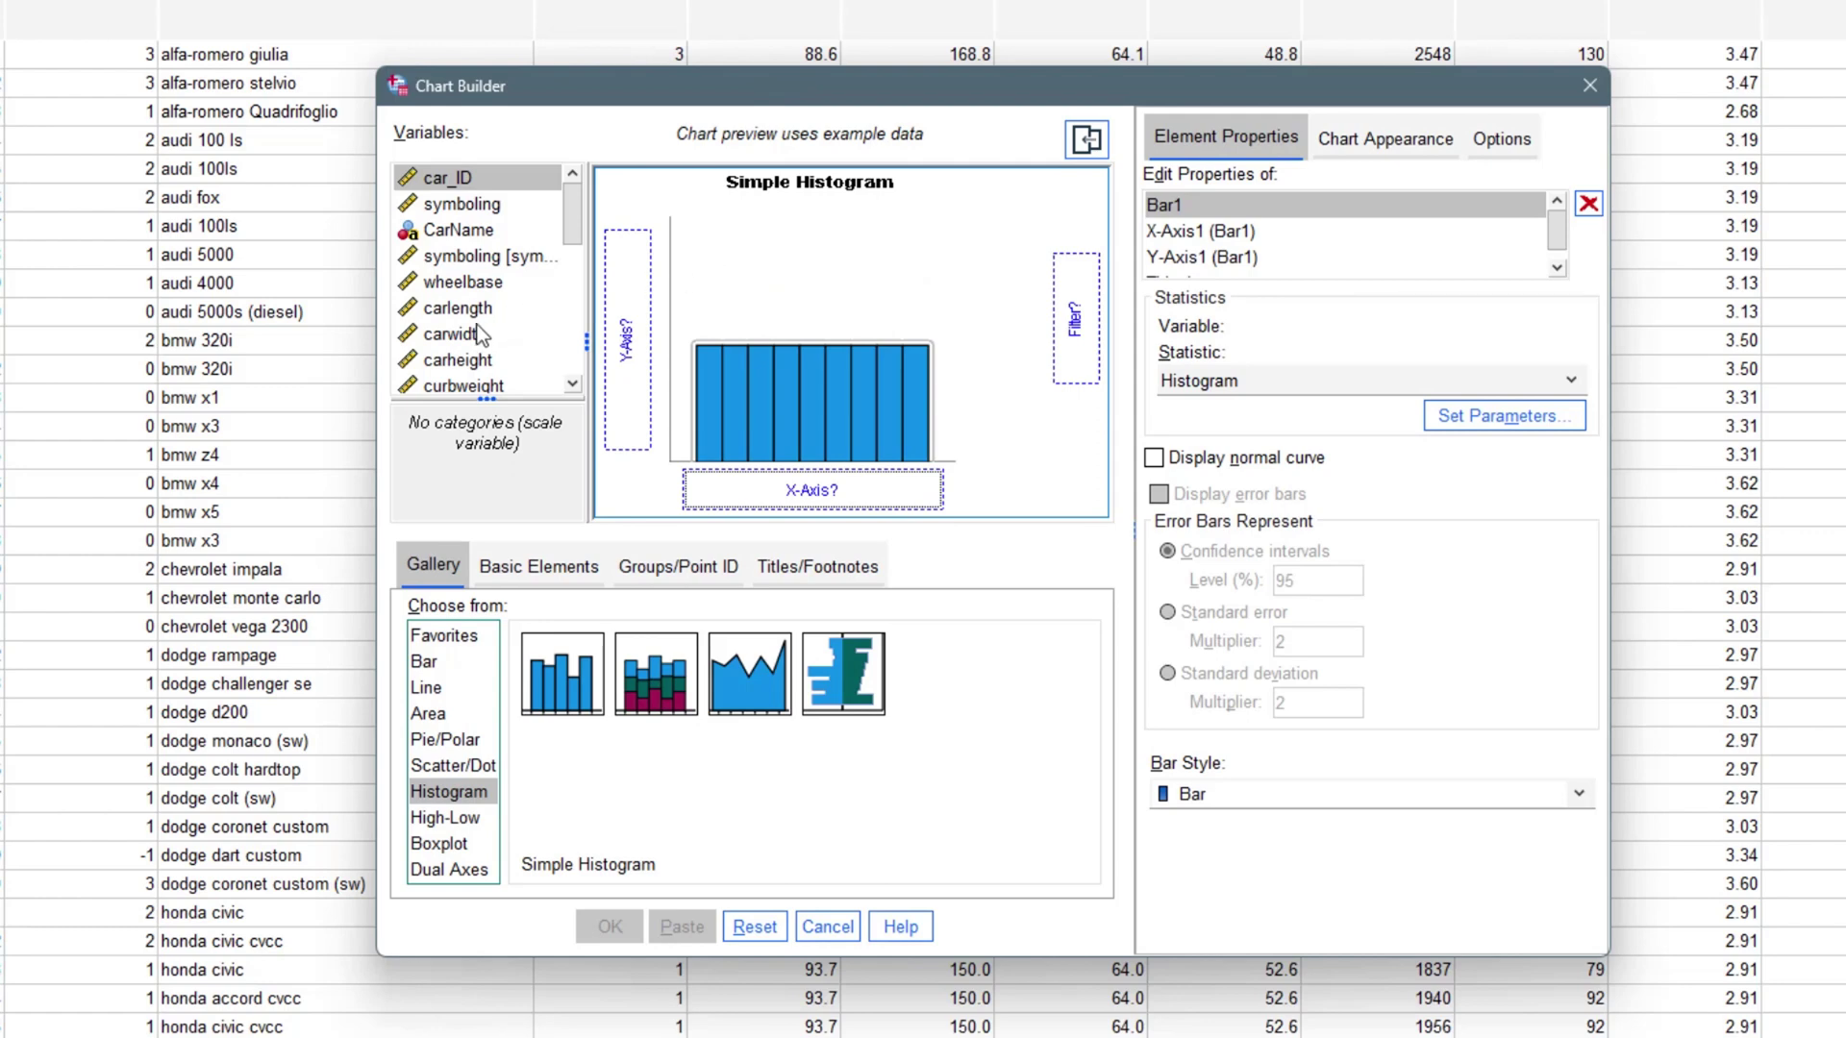
pyautogui.moveTo(458, 308); pyautogui.dragTo(811, 486)
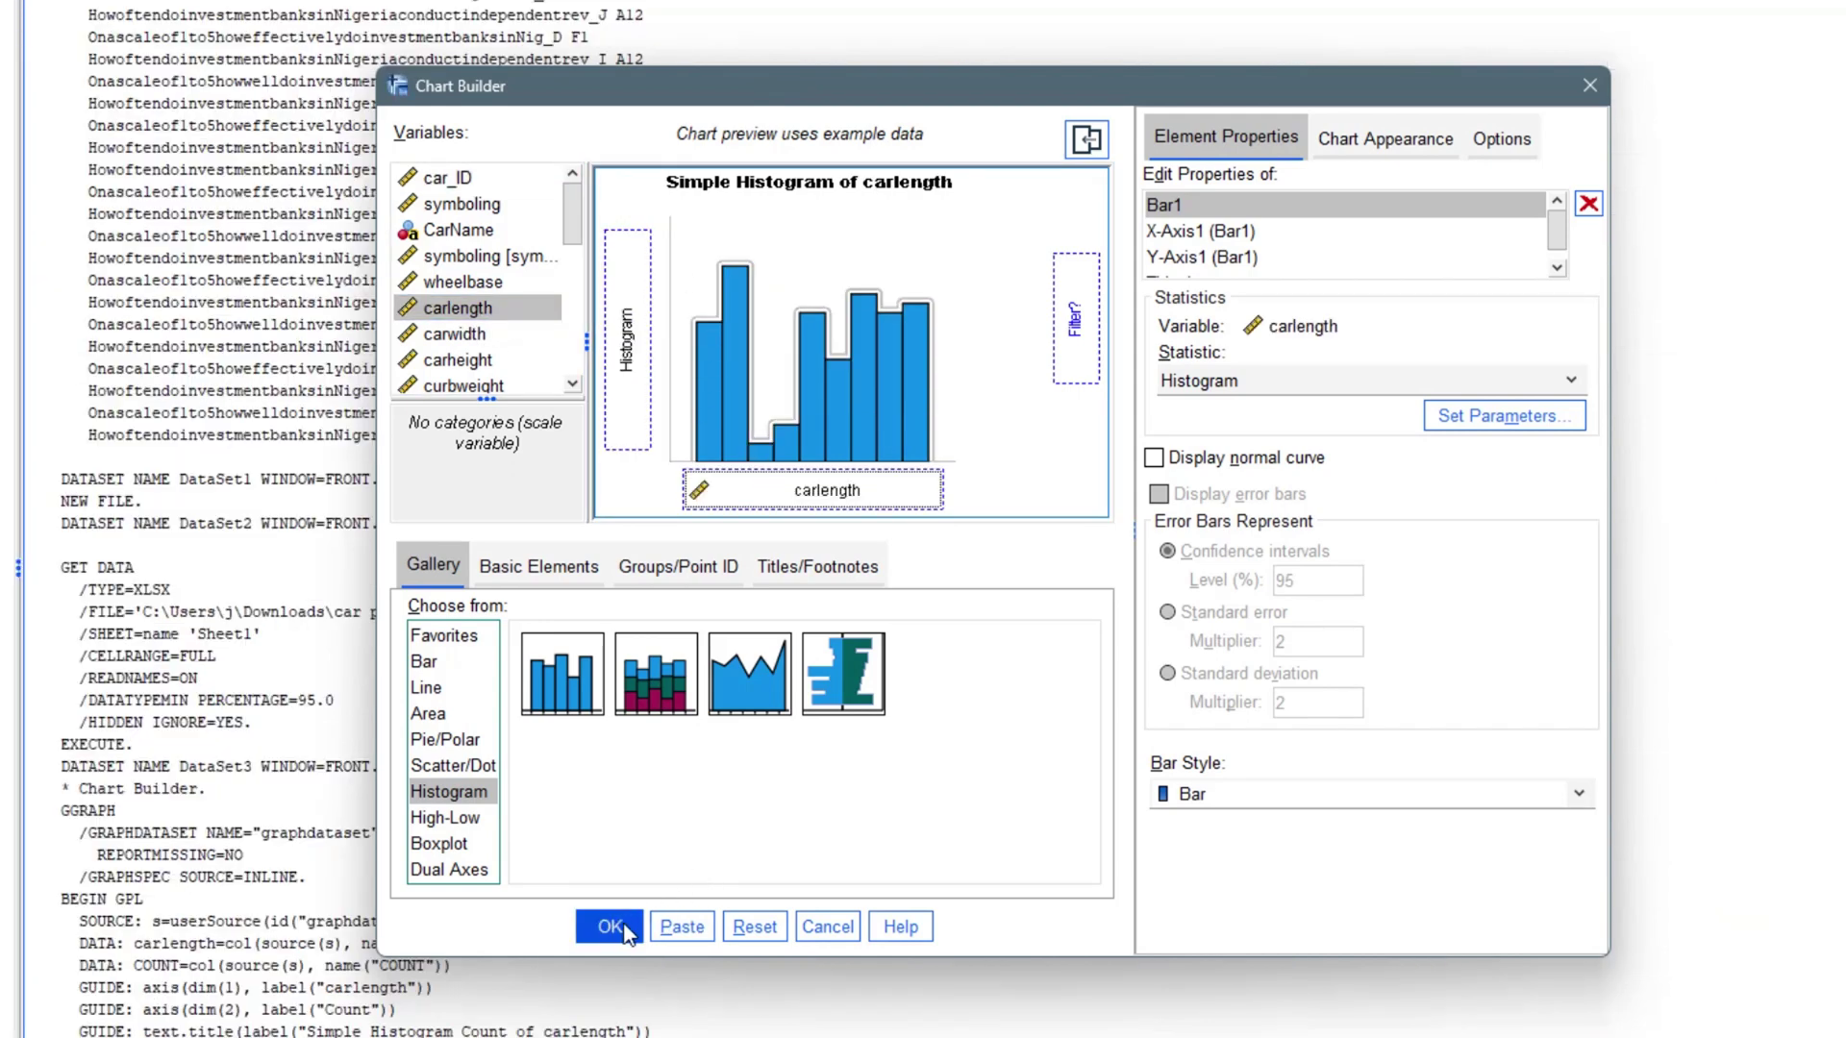
pyautogui.click(625, 926)
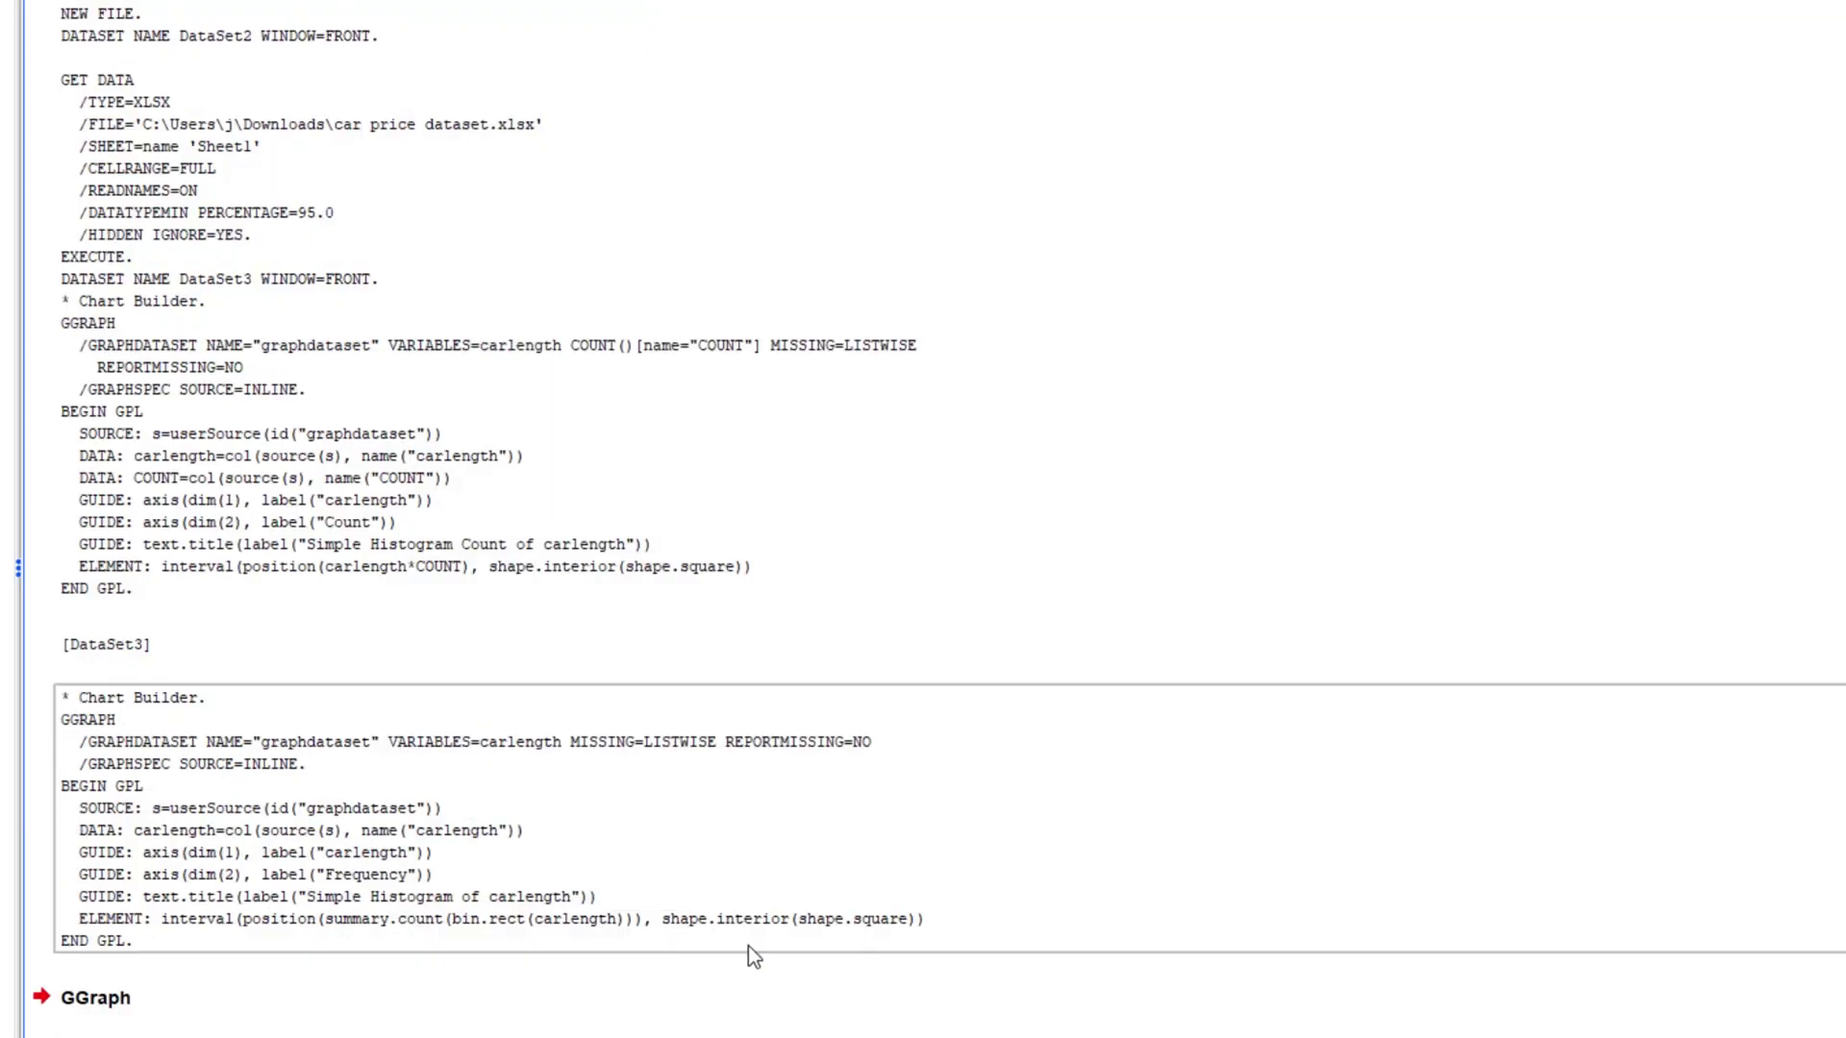
# - Scroll down the output to the carlength histogram (mean 174.049, SD 12.3373, N = 205)
pyautogui.scroll(-10, 748, 946)
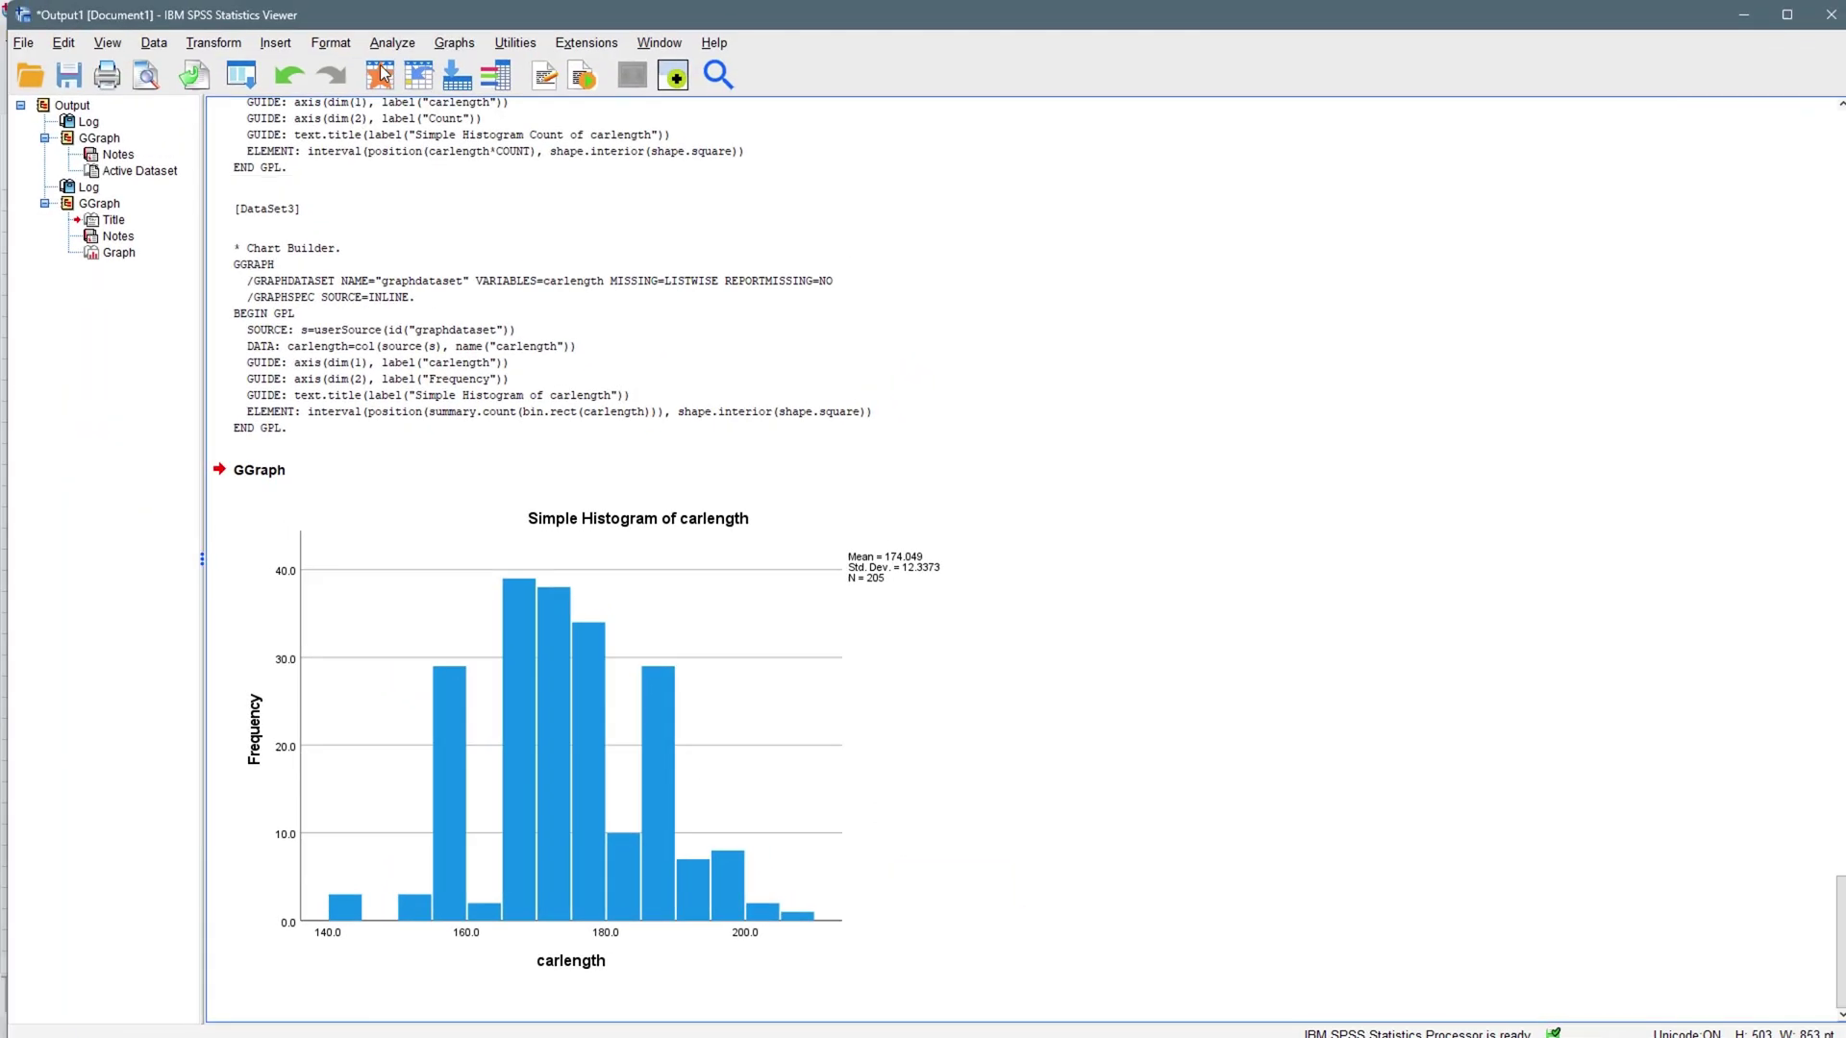
# - Set up a Frequencies analysis with carlength as the variable
pyautogui.click(405, 48)
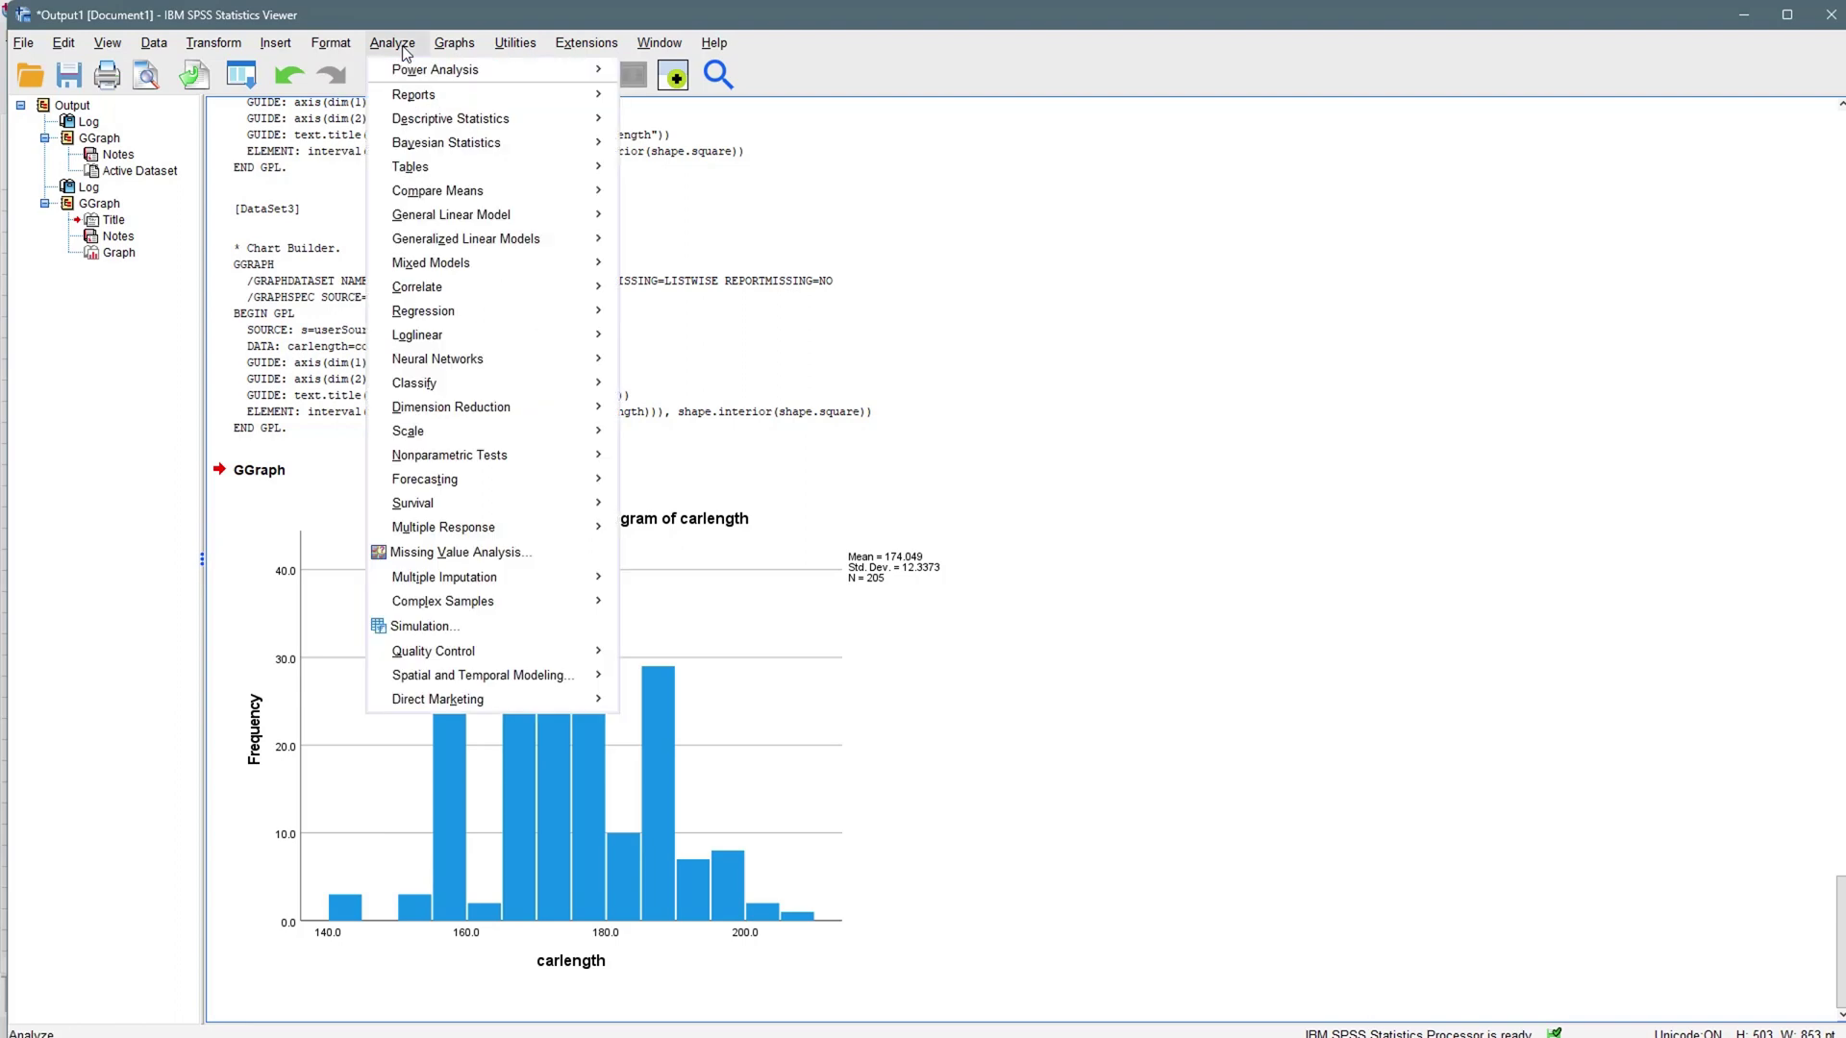
pyautogui.moveTo(452, 118)
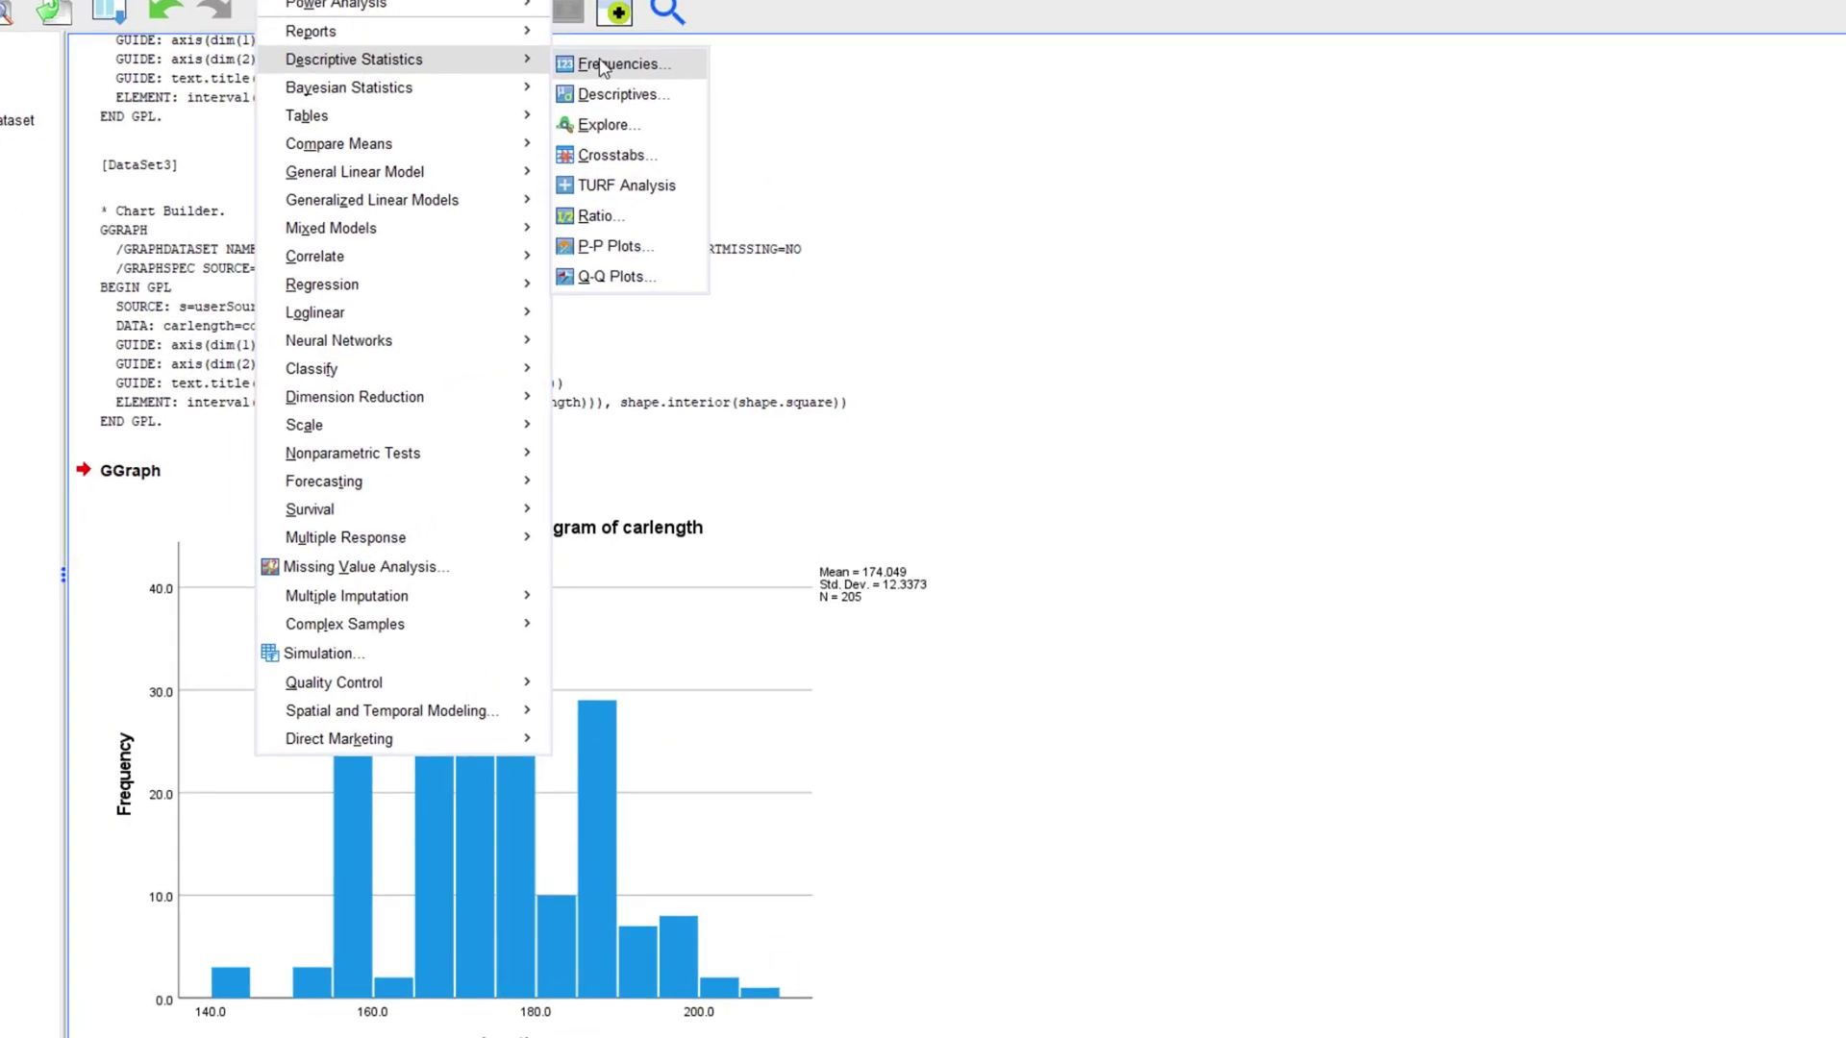
pyautogui.click(602, 68)
pyautogui.click(519, 608)
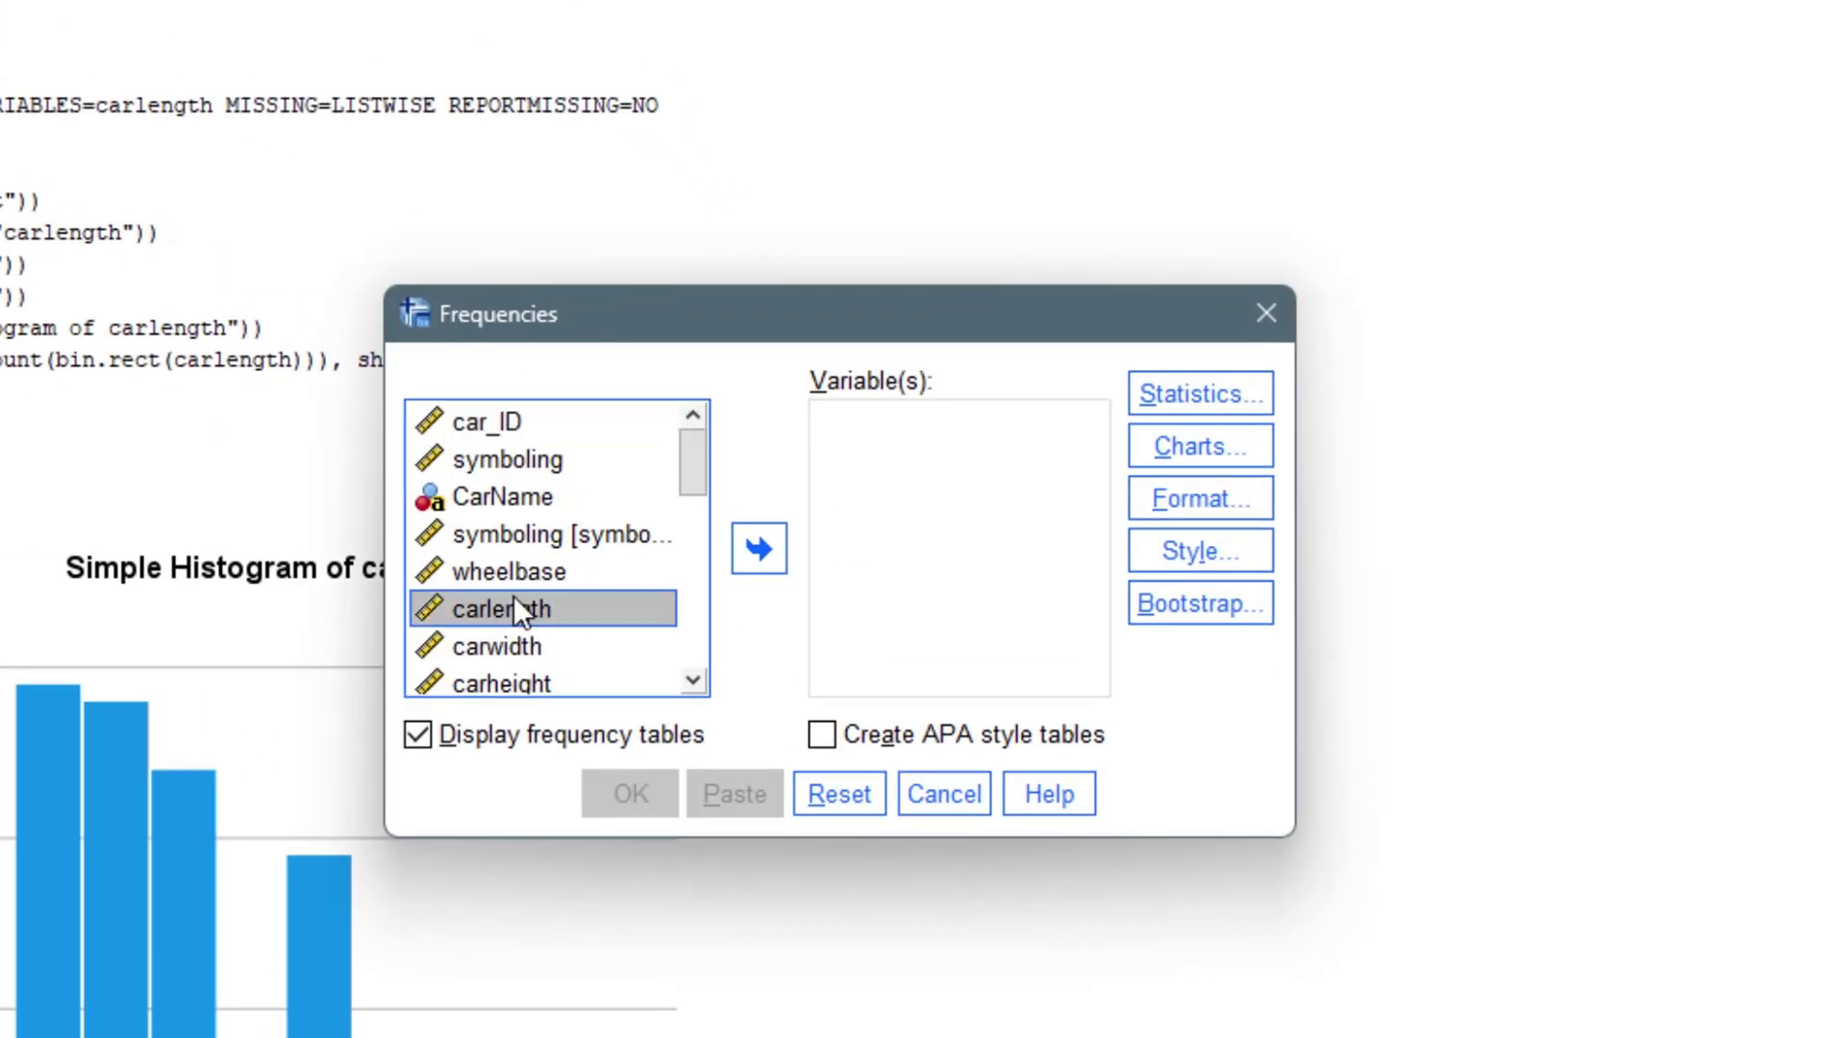
pyautogui.click(756, 547)
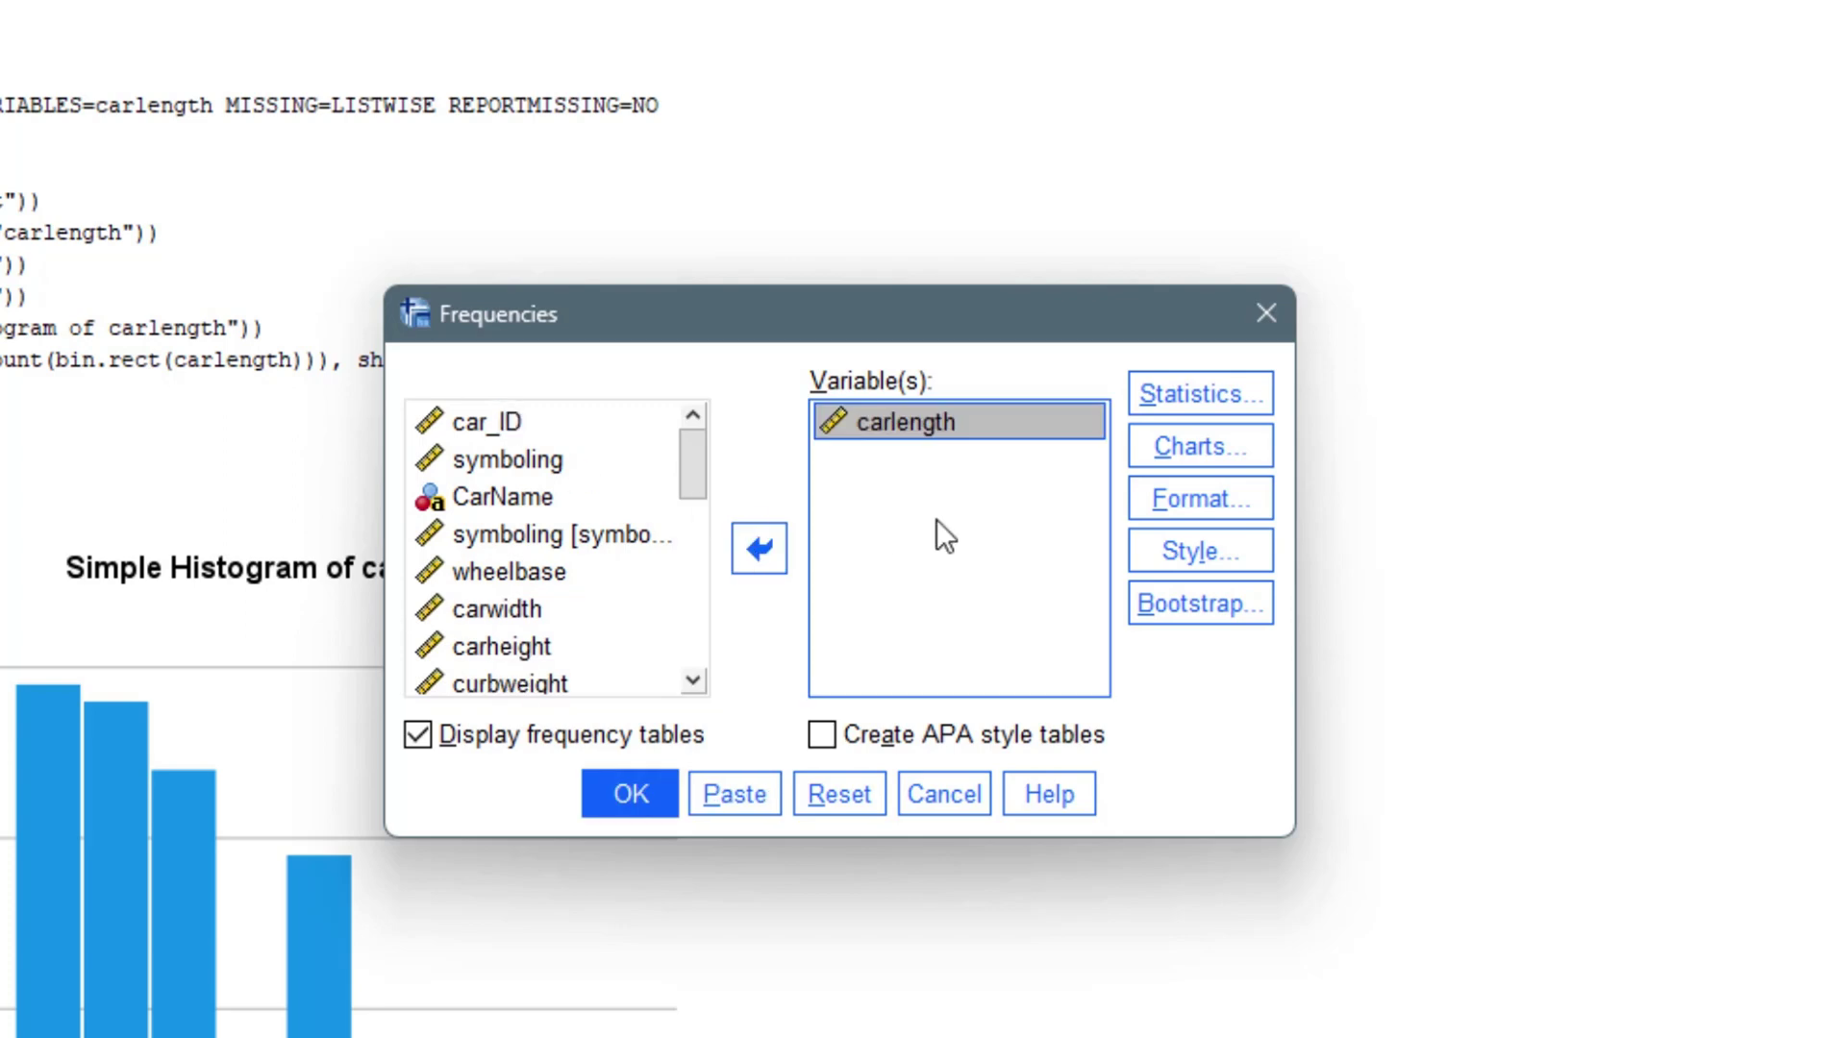
# - Request a histogram with a normal curve and run the Frequencies analysis
pyautogui.click(1238, 444)
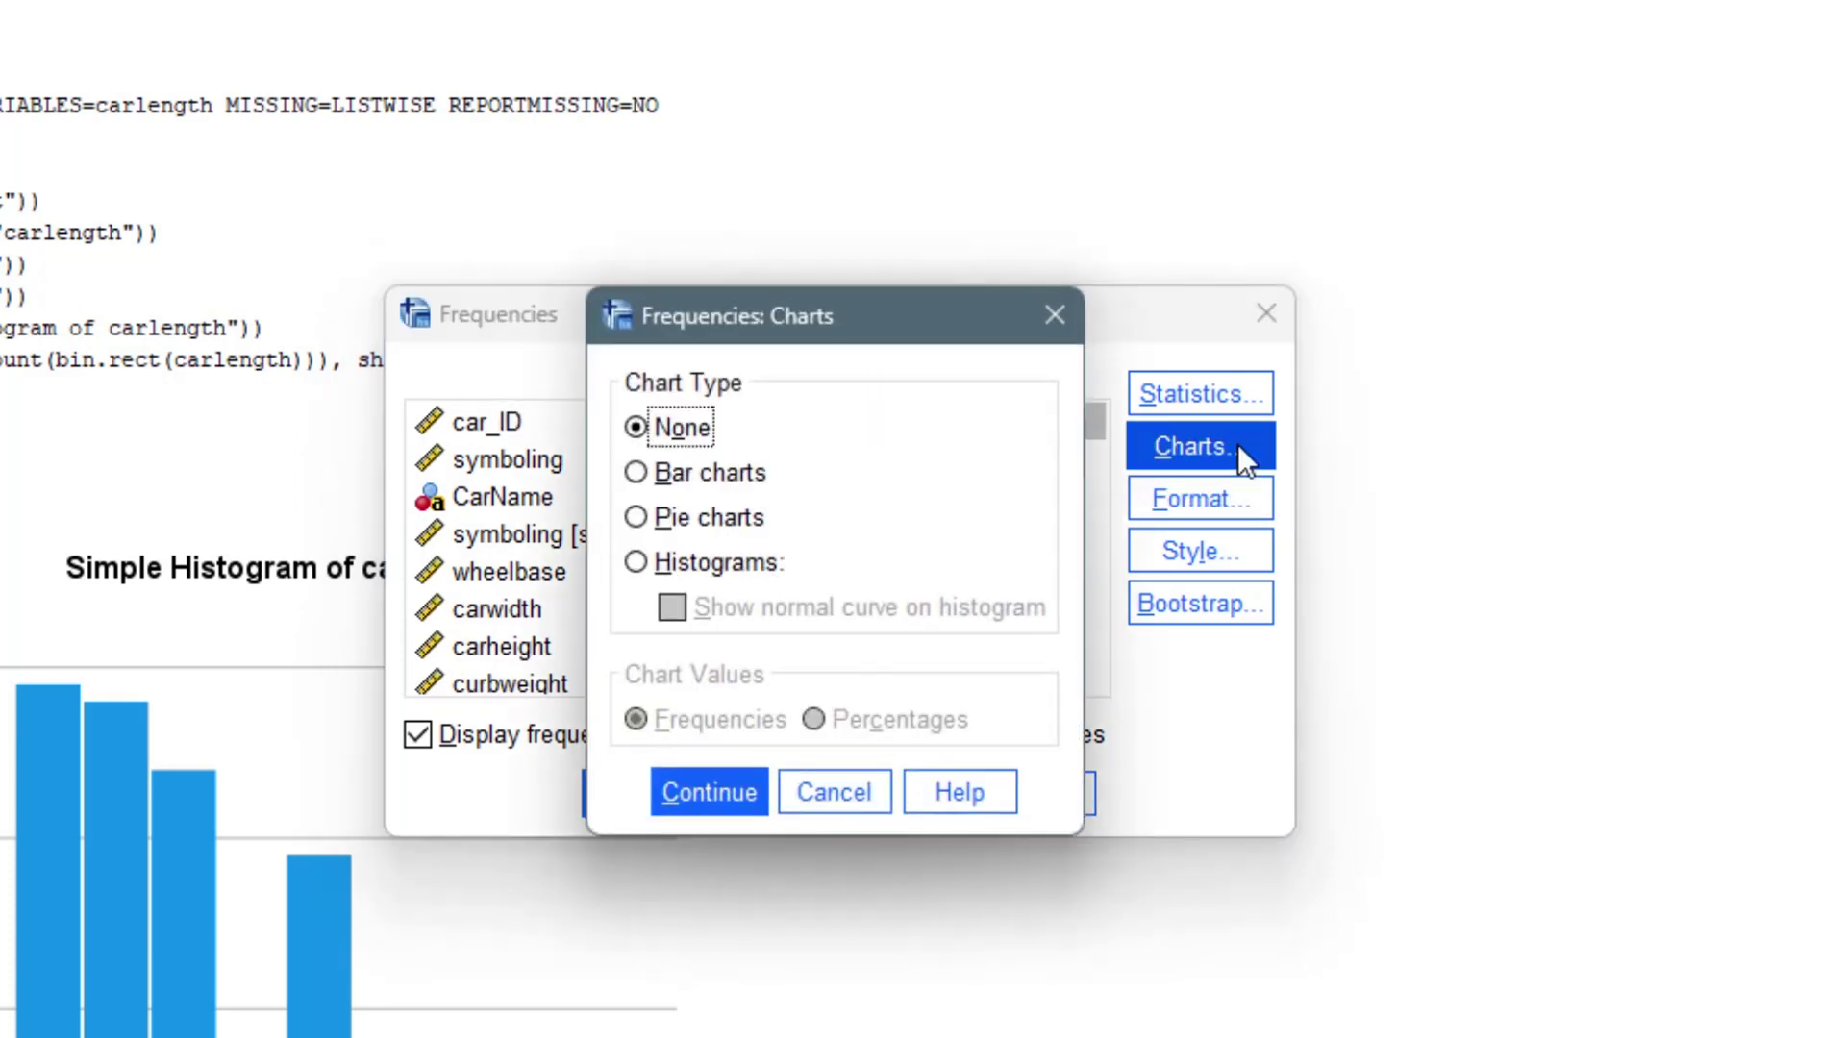
pyautogui.click(635, 562)
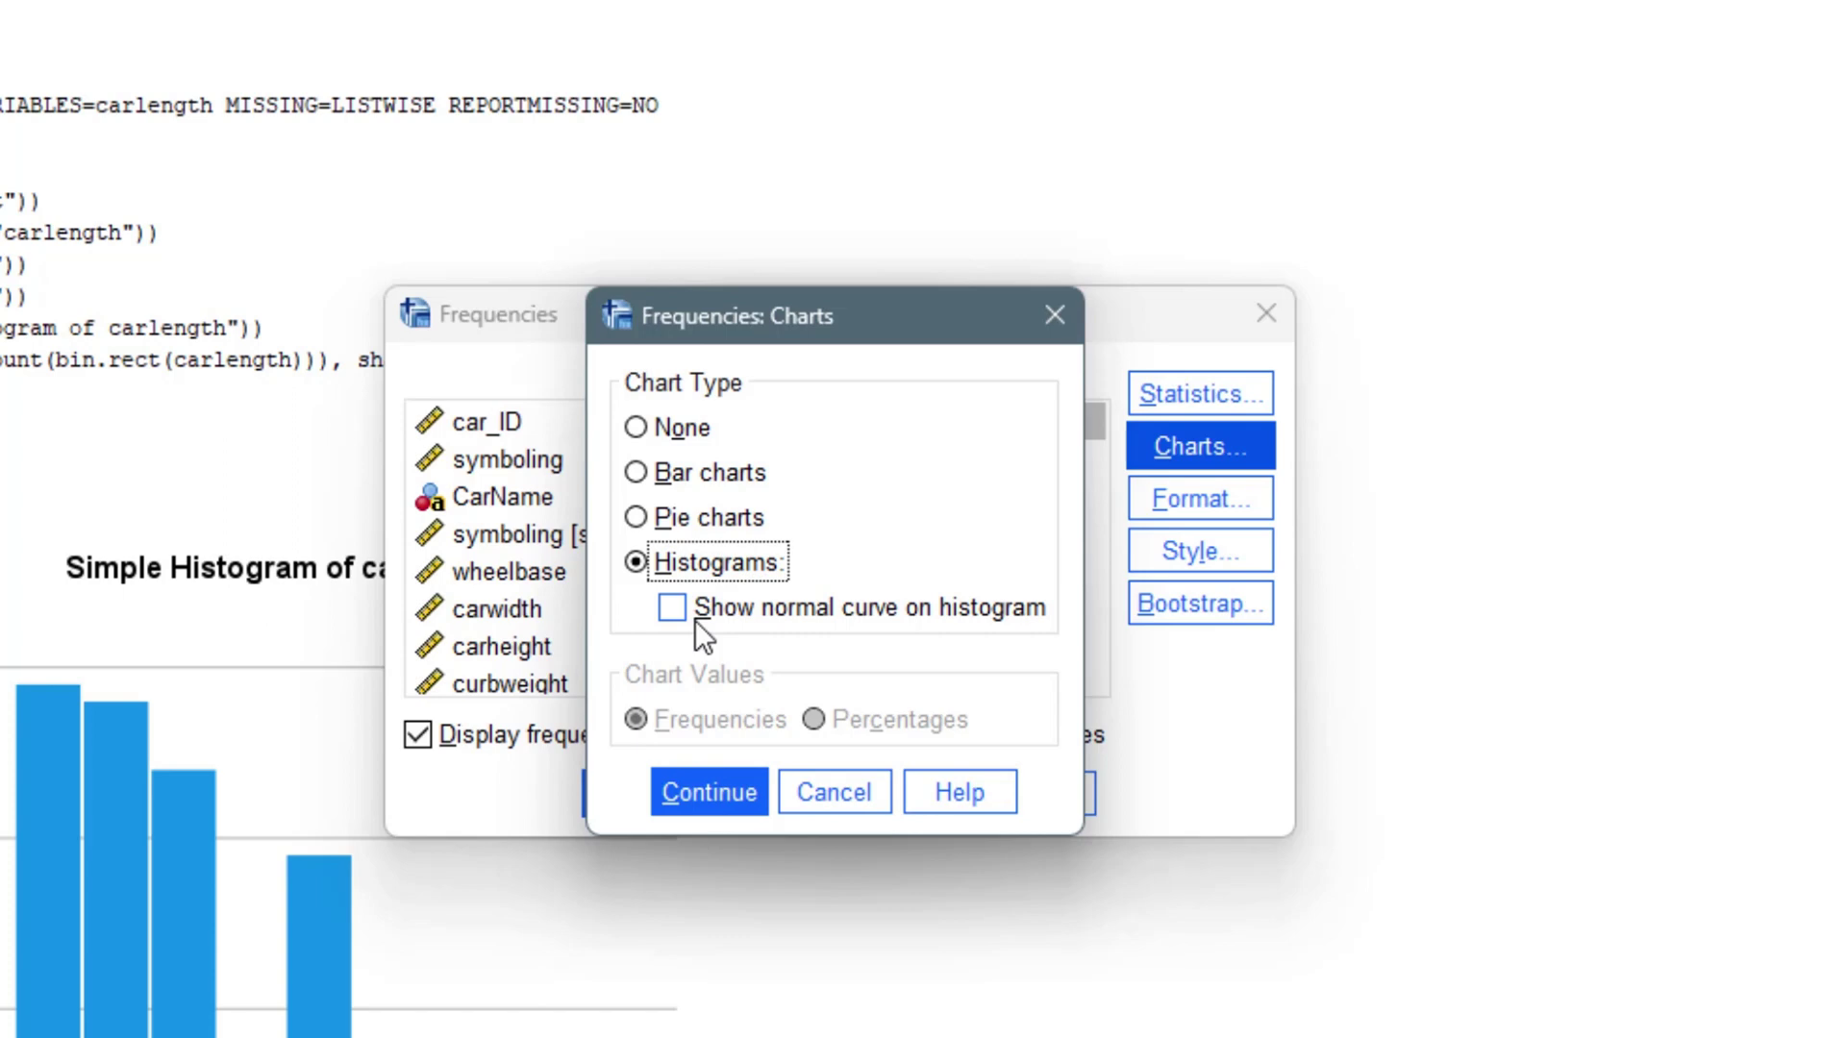
pyautogui.click(673, 608)
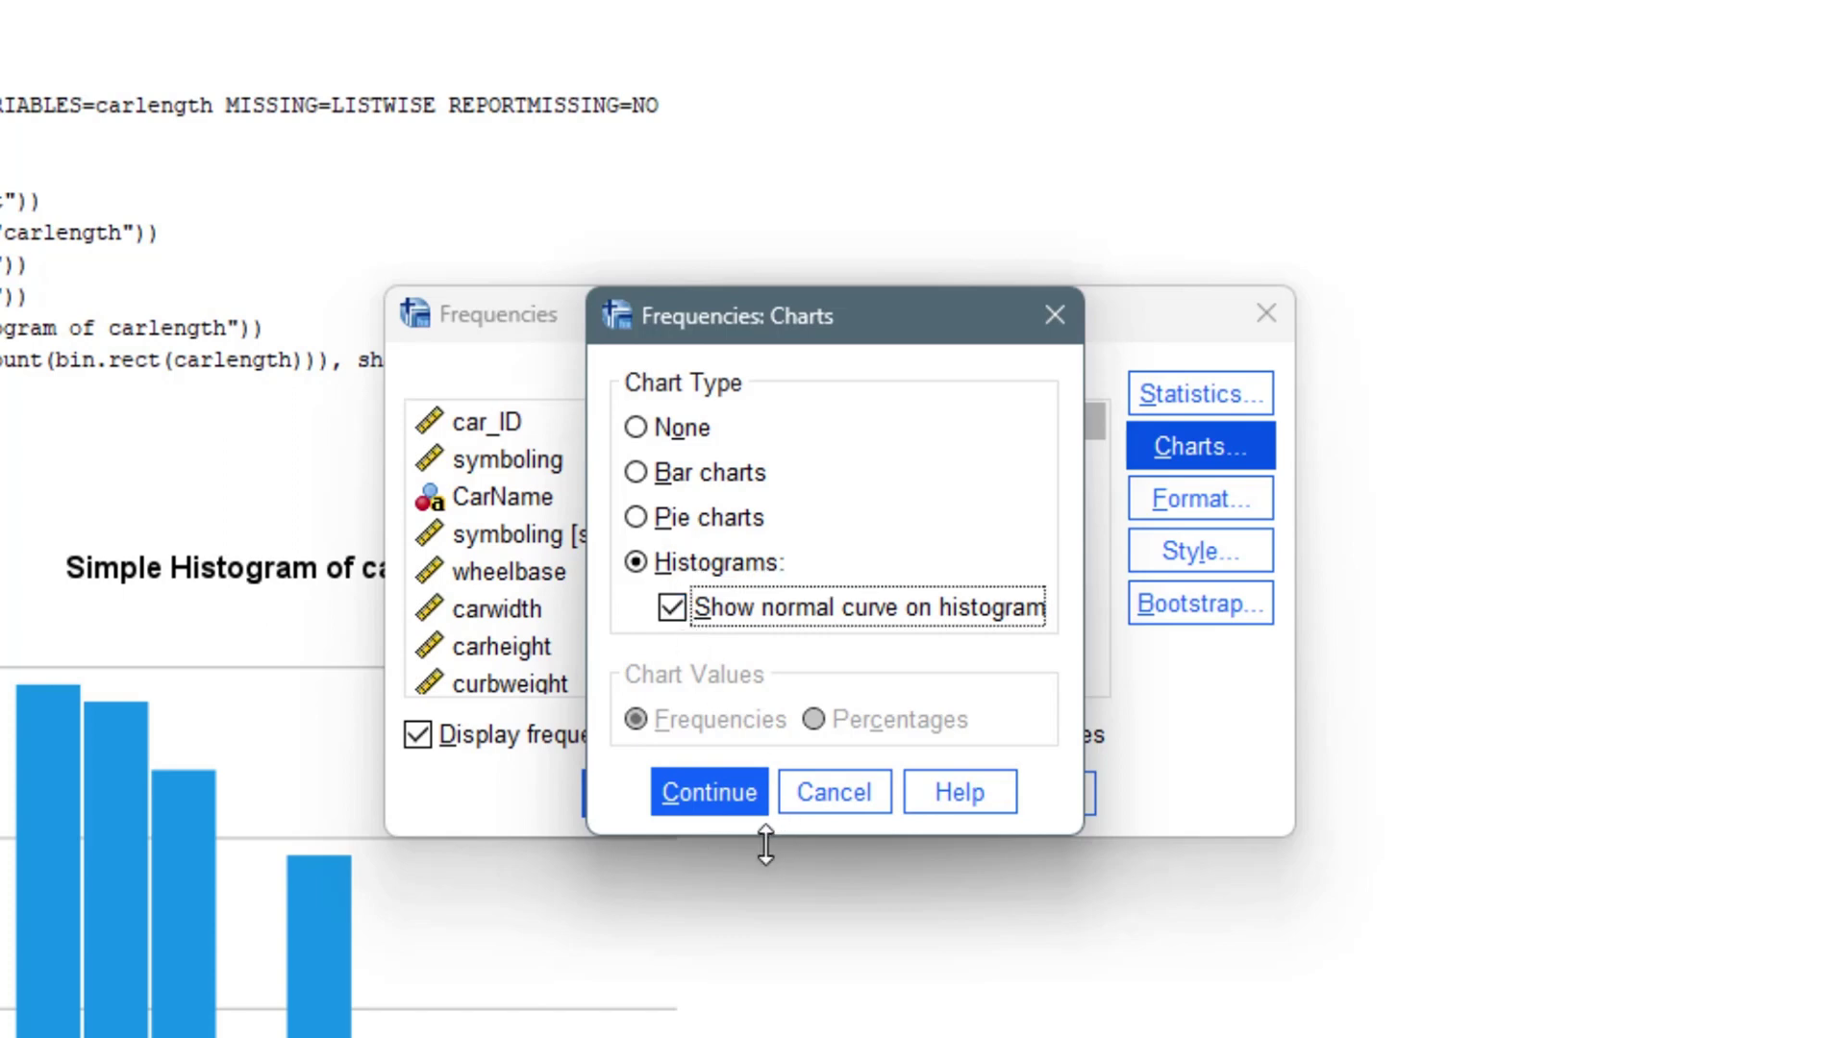
pyautogui.click(720, 805)
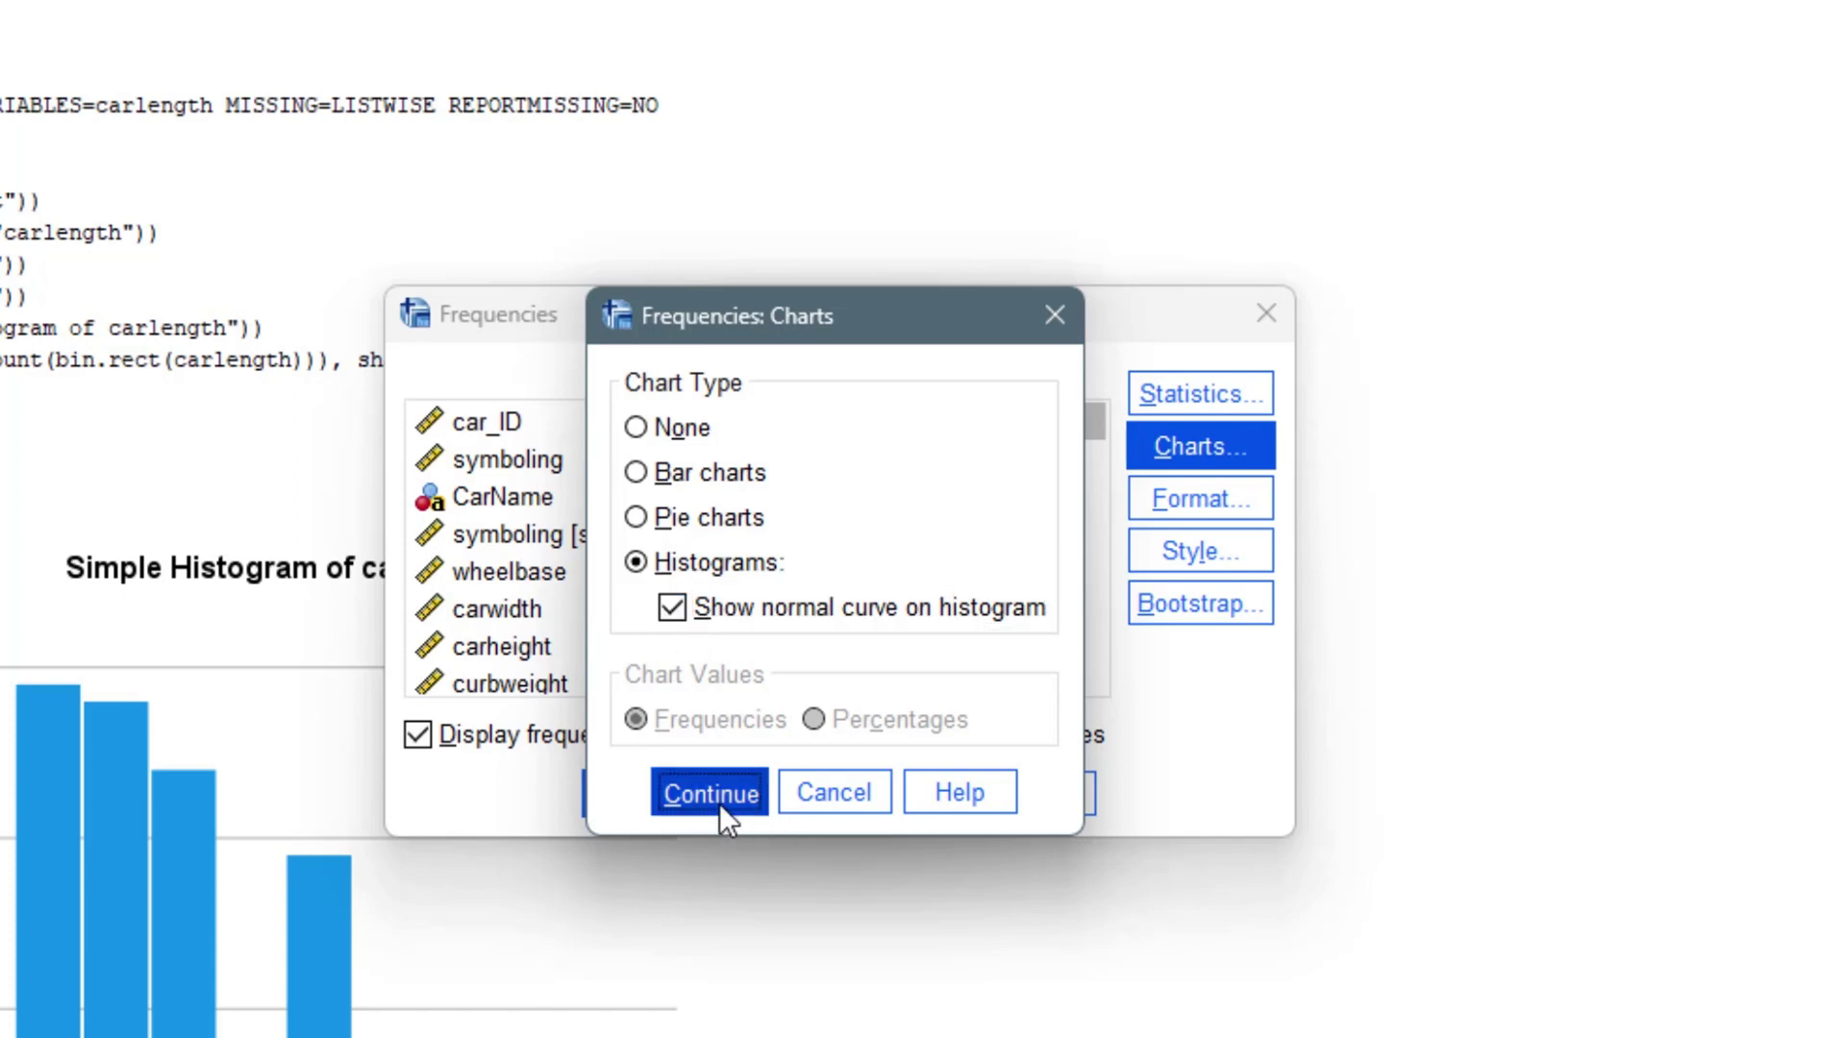
pyautogui.click(631, 795)
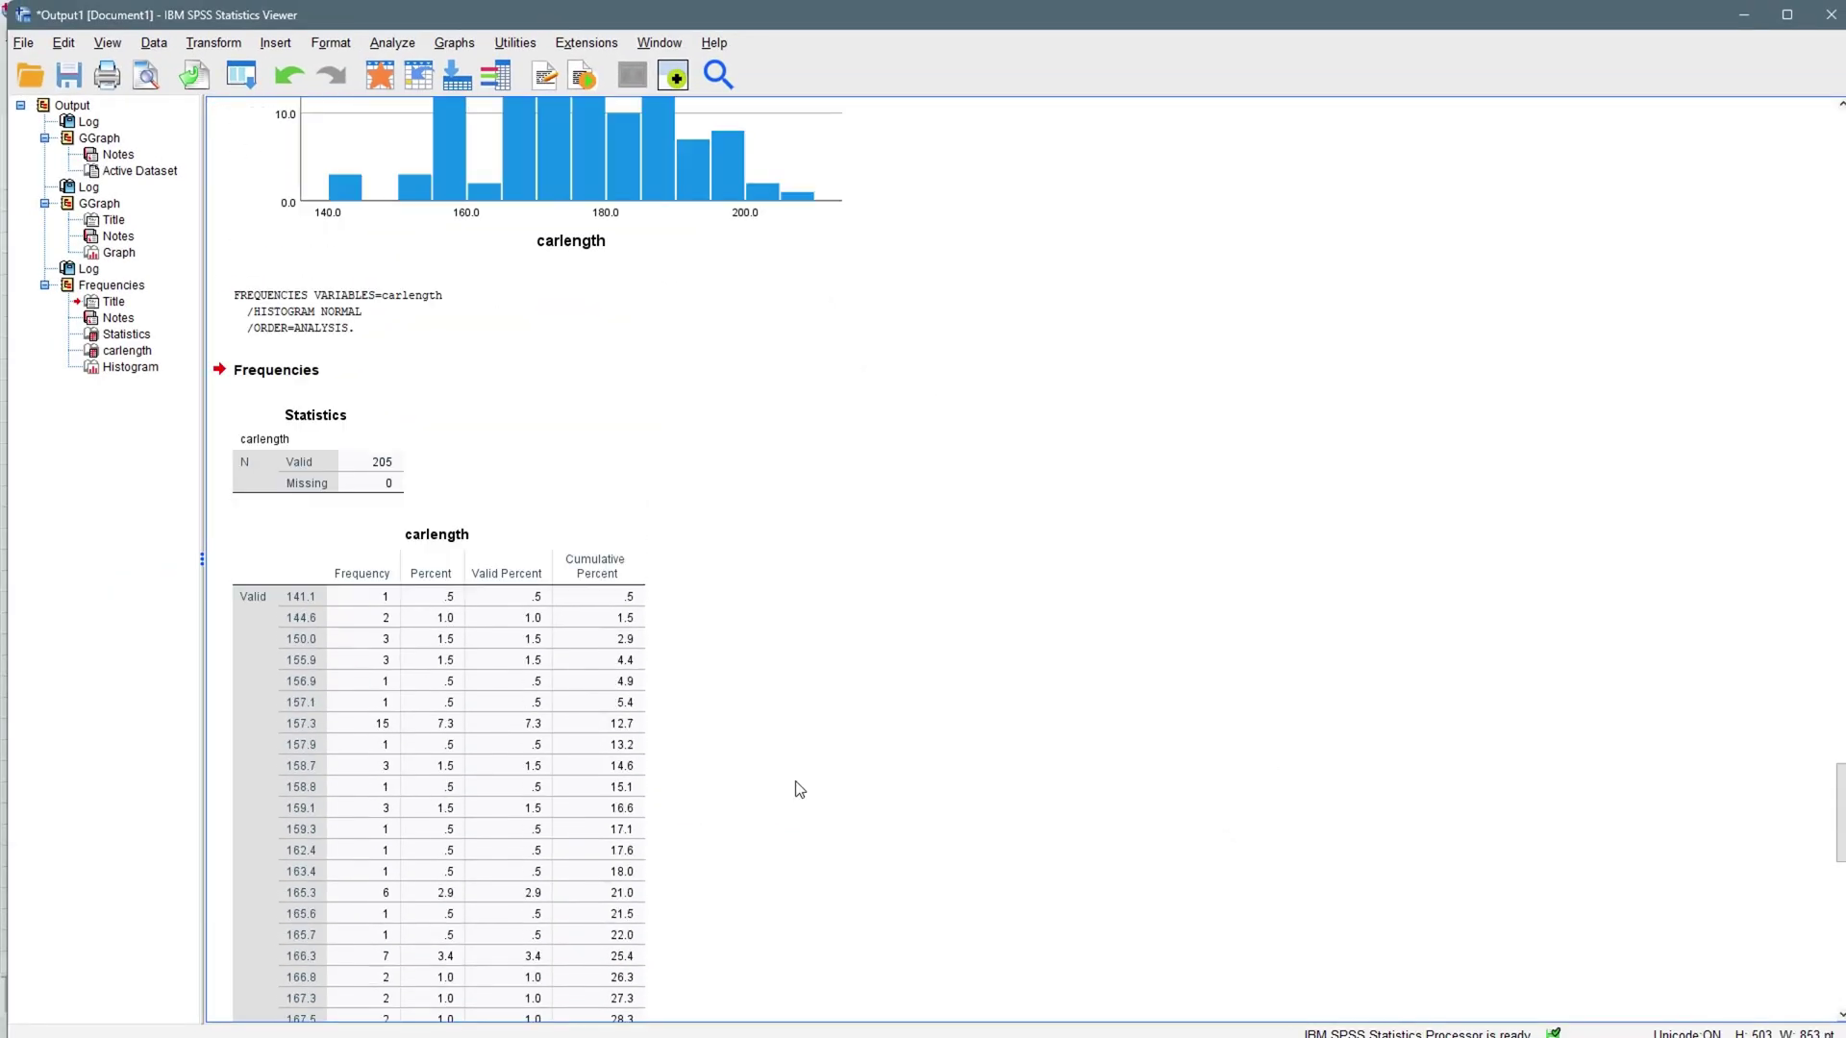
# - Scroll to the normal-curve histogram and bring up Analyze > Descriptive Statistics
pyautogui.scroll(-10, 798, 789)
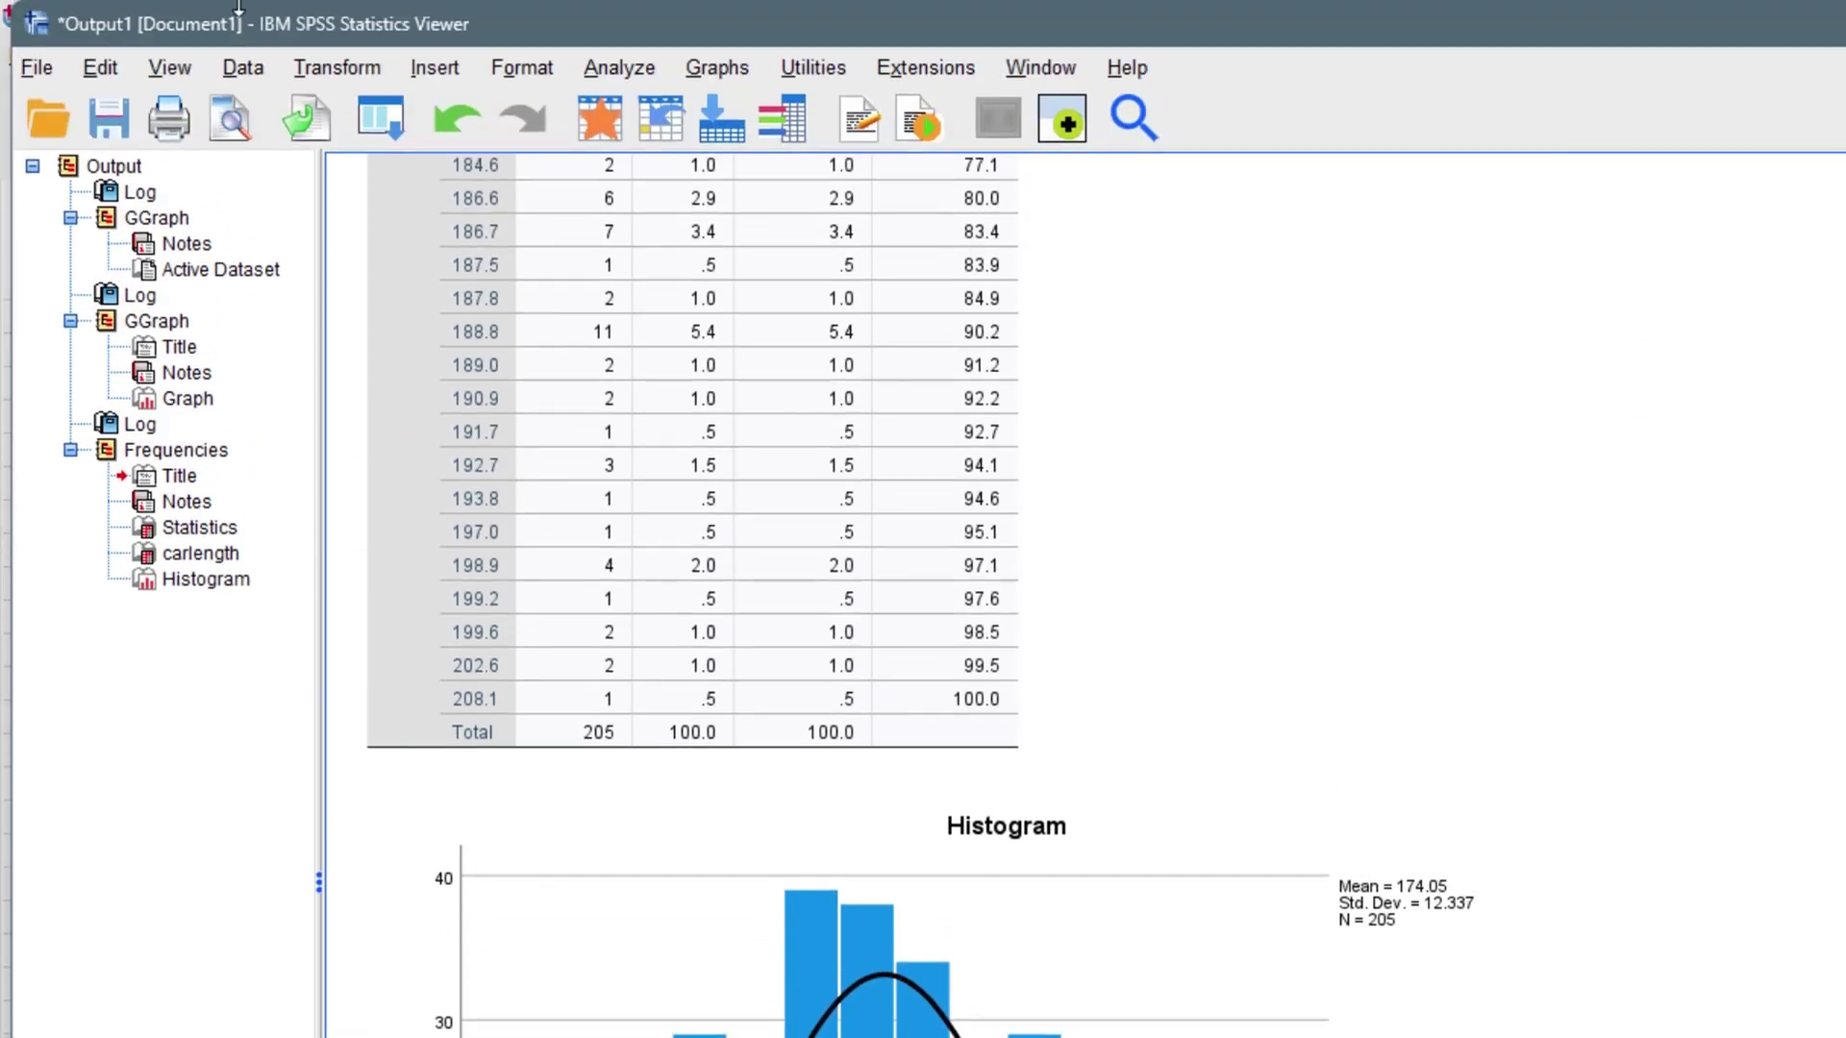
pyautogui.click(589, 64)
pyautogui.moveTo(775, 193)
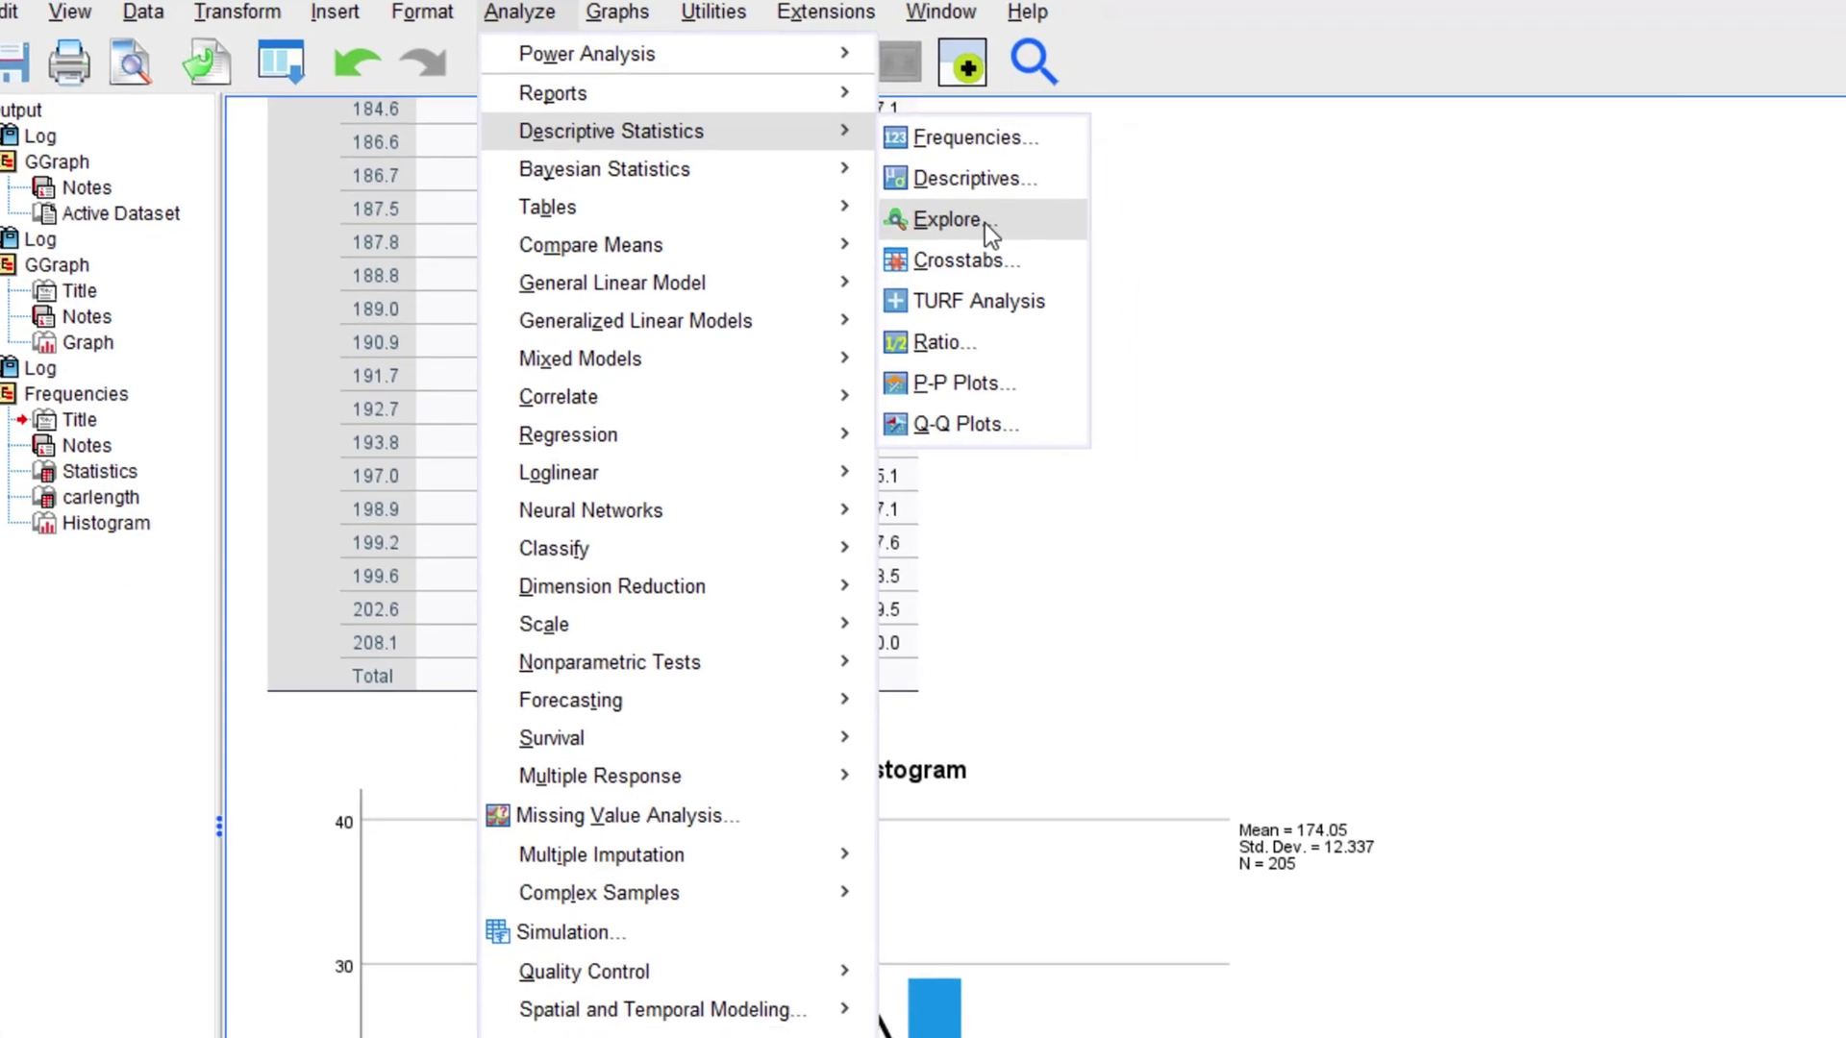
# - Start an Explore analysis with carlength in the Dependent List
pyautogui.click(984, 223)
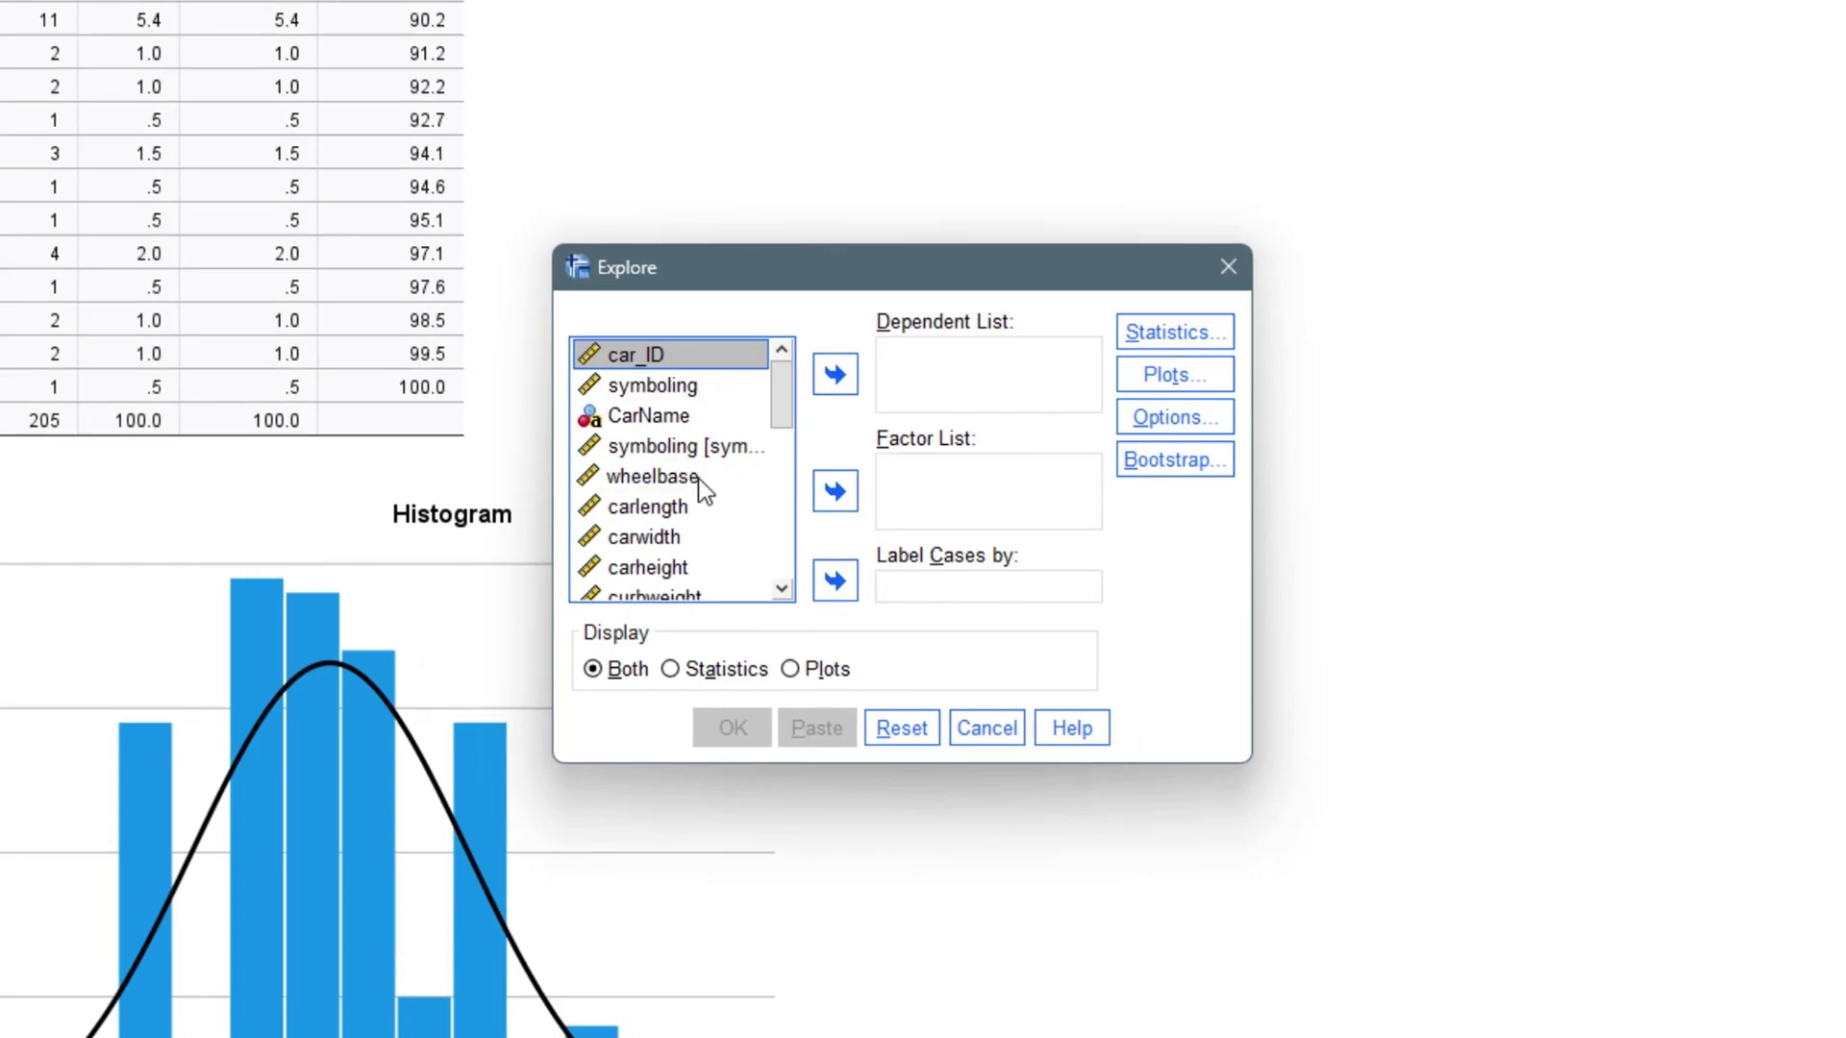
pyautogui.click(667, 508)
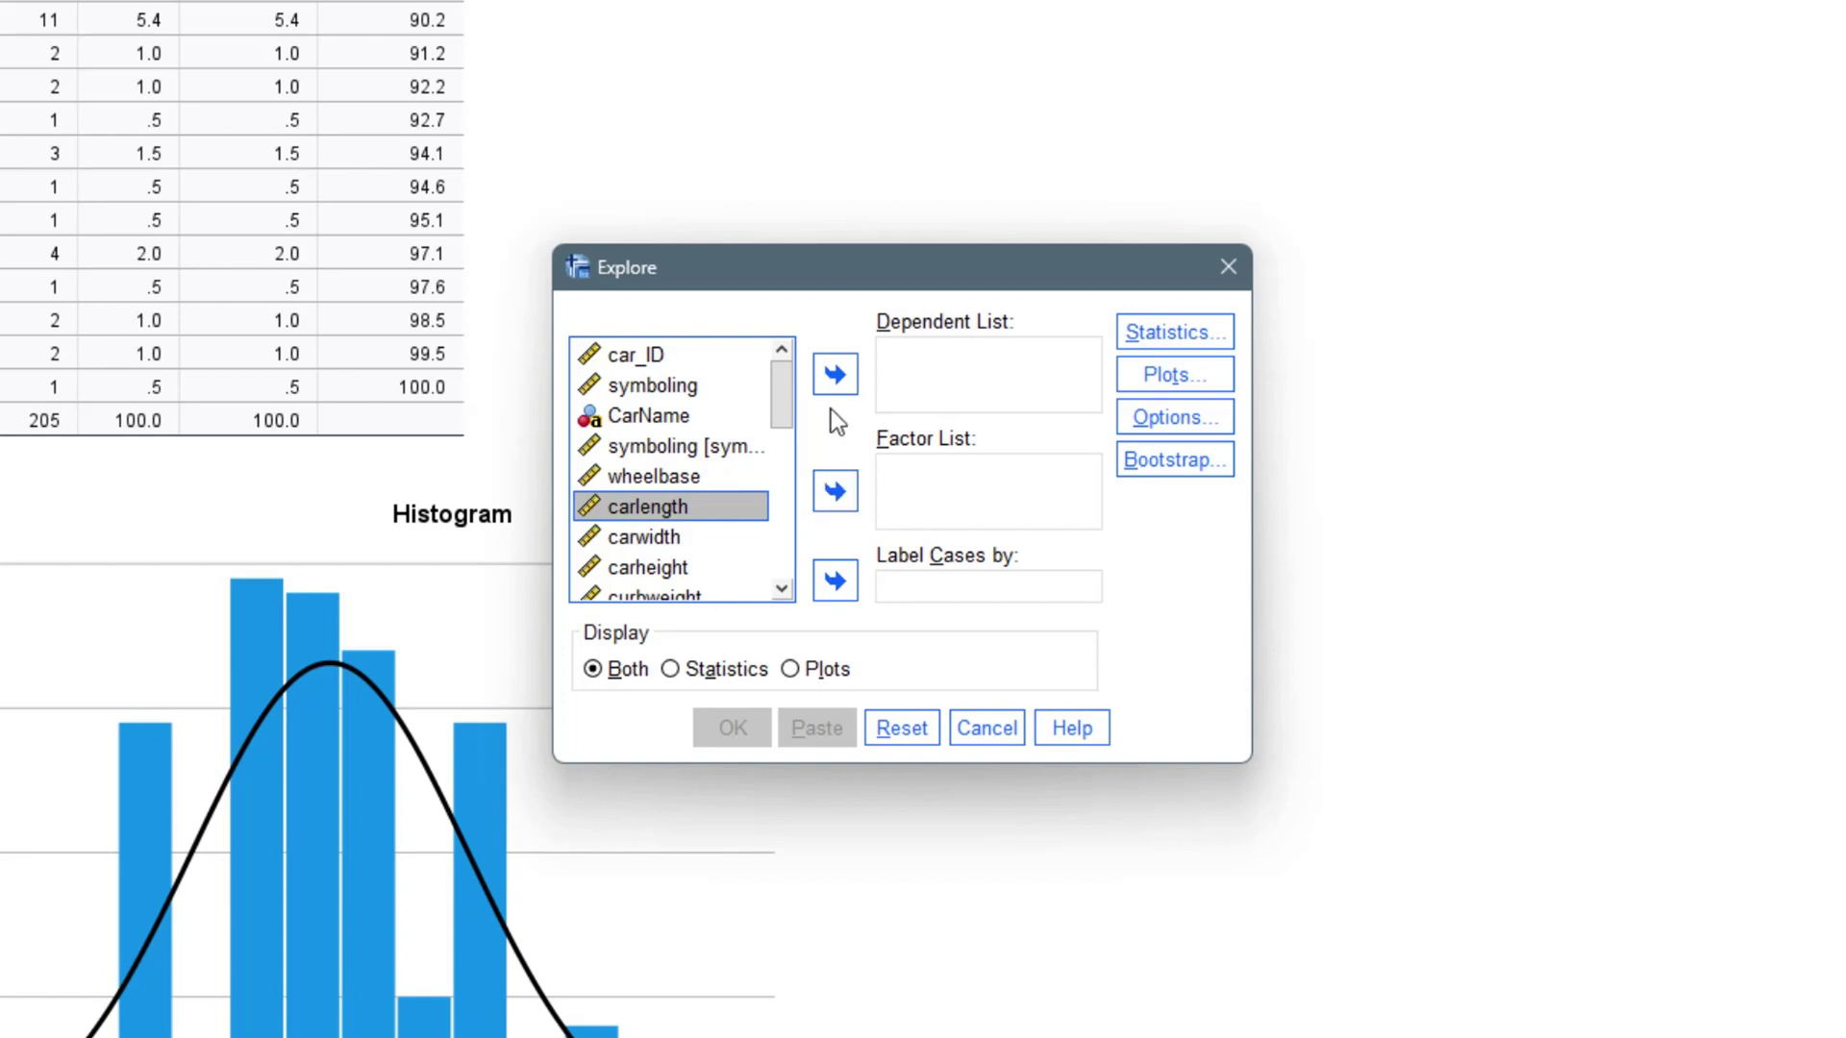
pyautogui.click(836, 376)
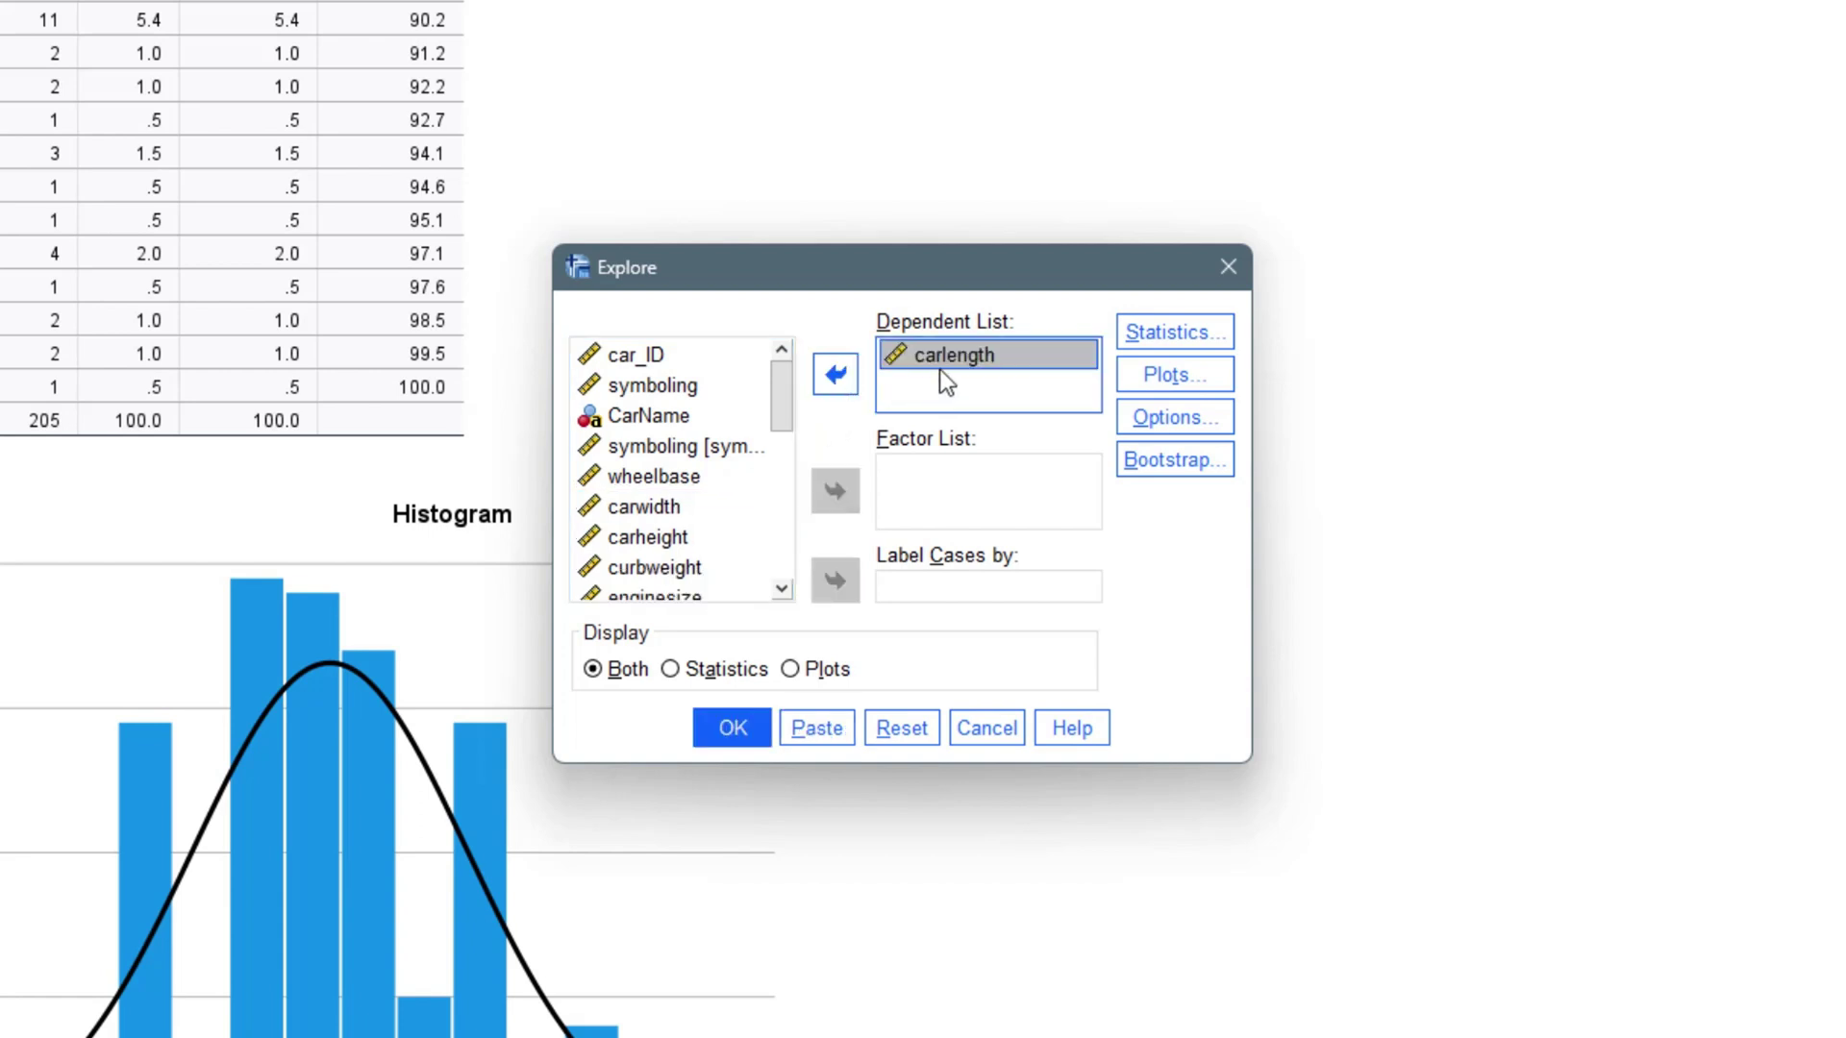
# - Add Outliers and Percentiles to the Explore statistics for carlength
pyautogui.click(1183, 336)
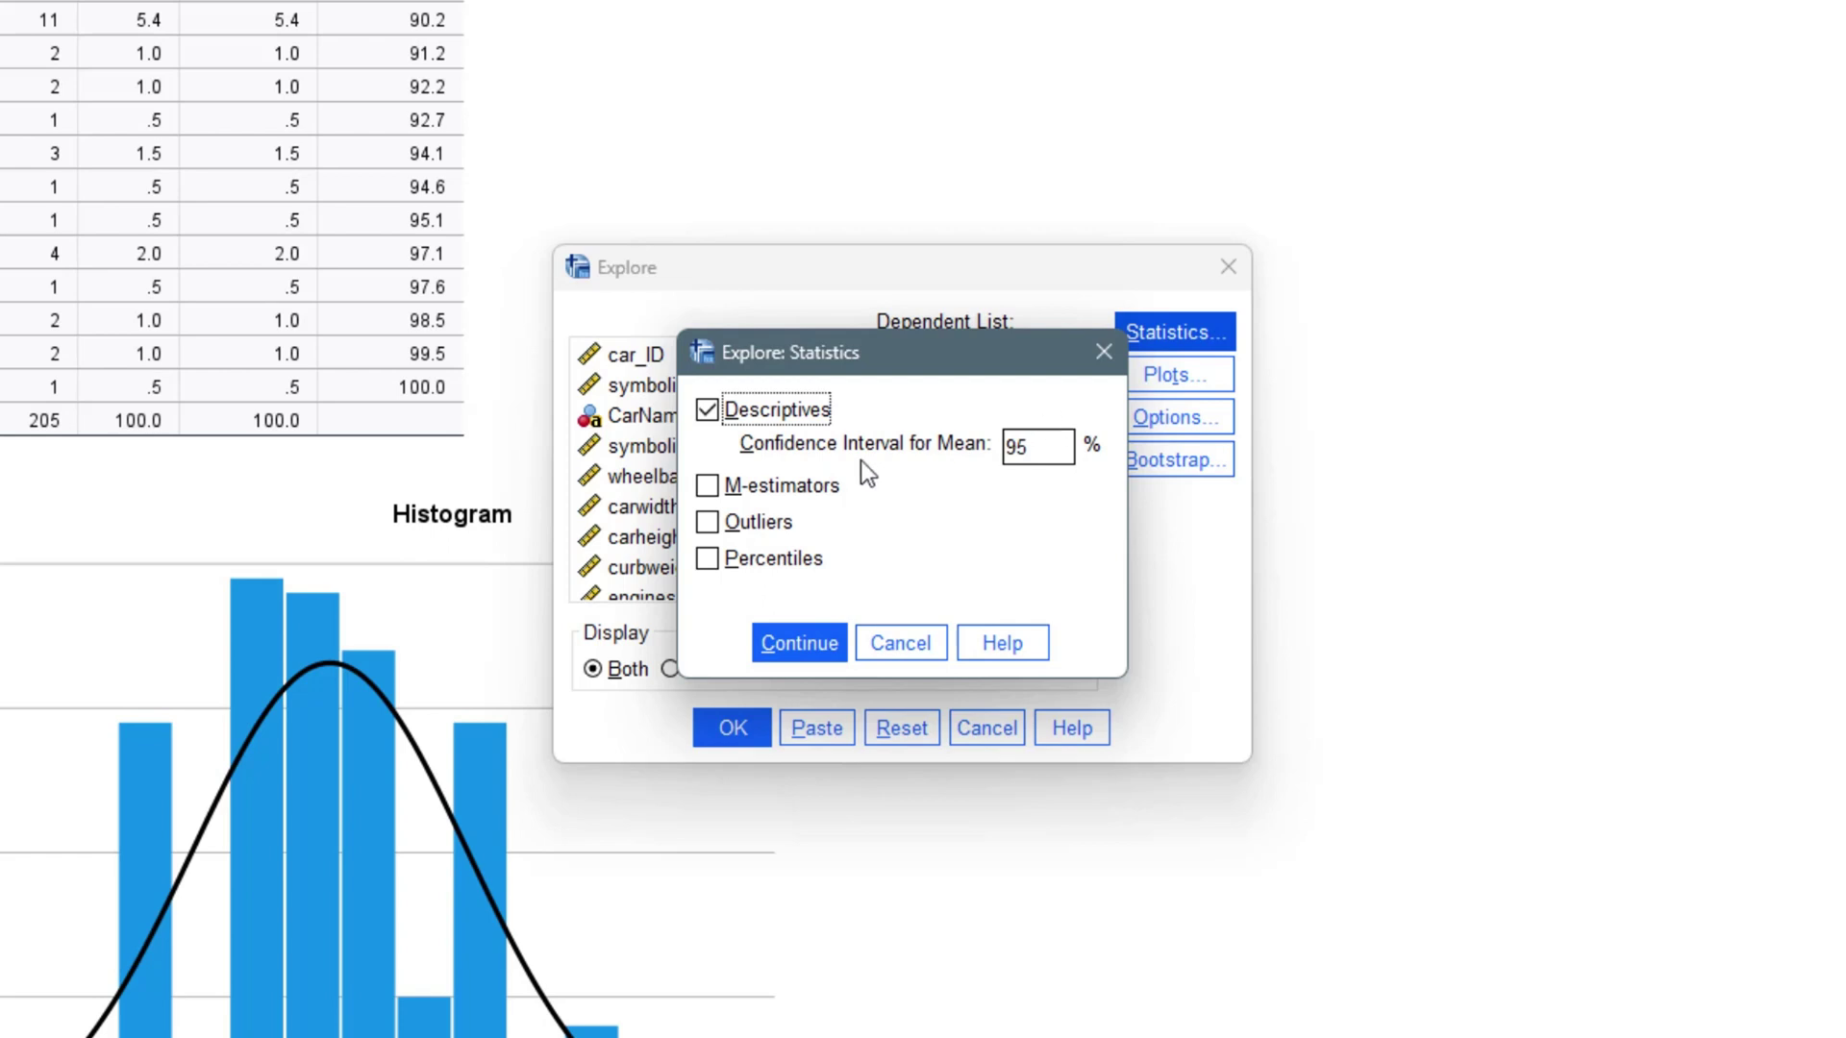
pyautogui.click(711, 525)
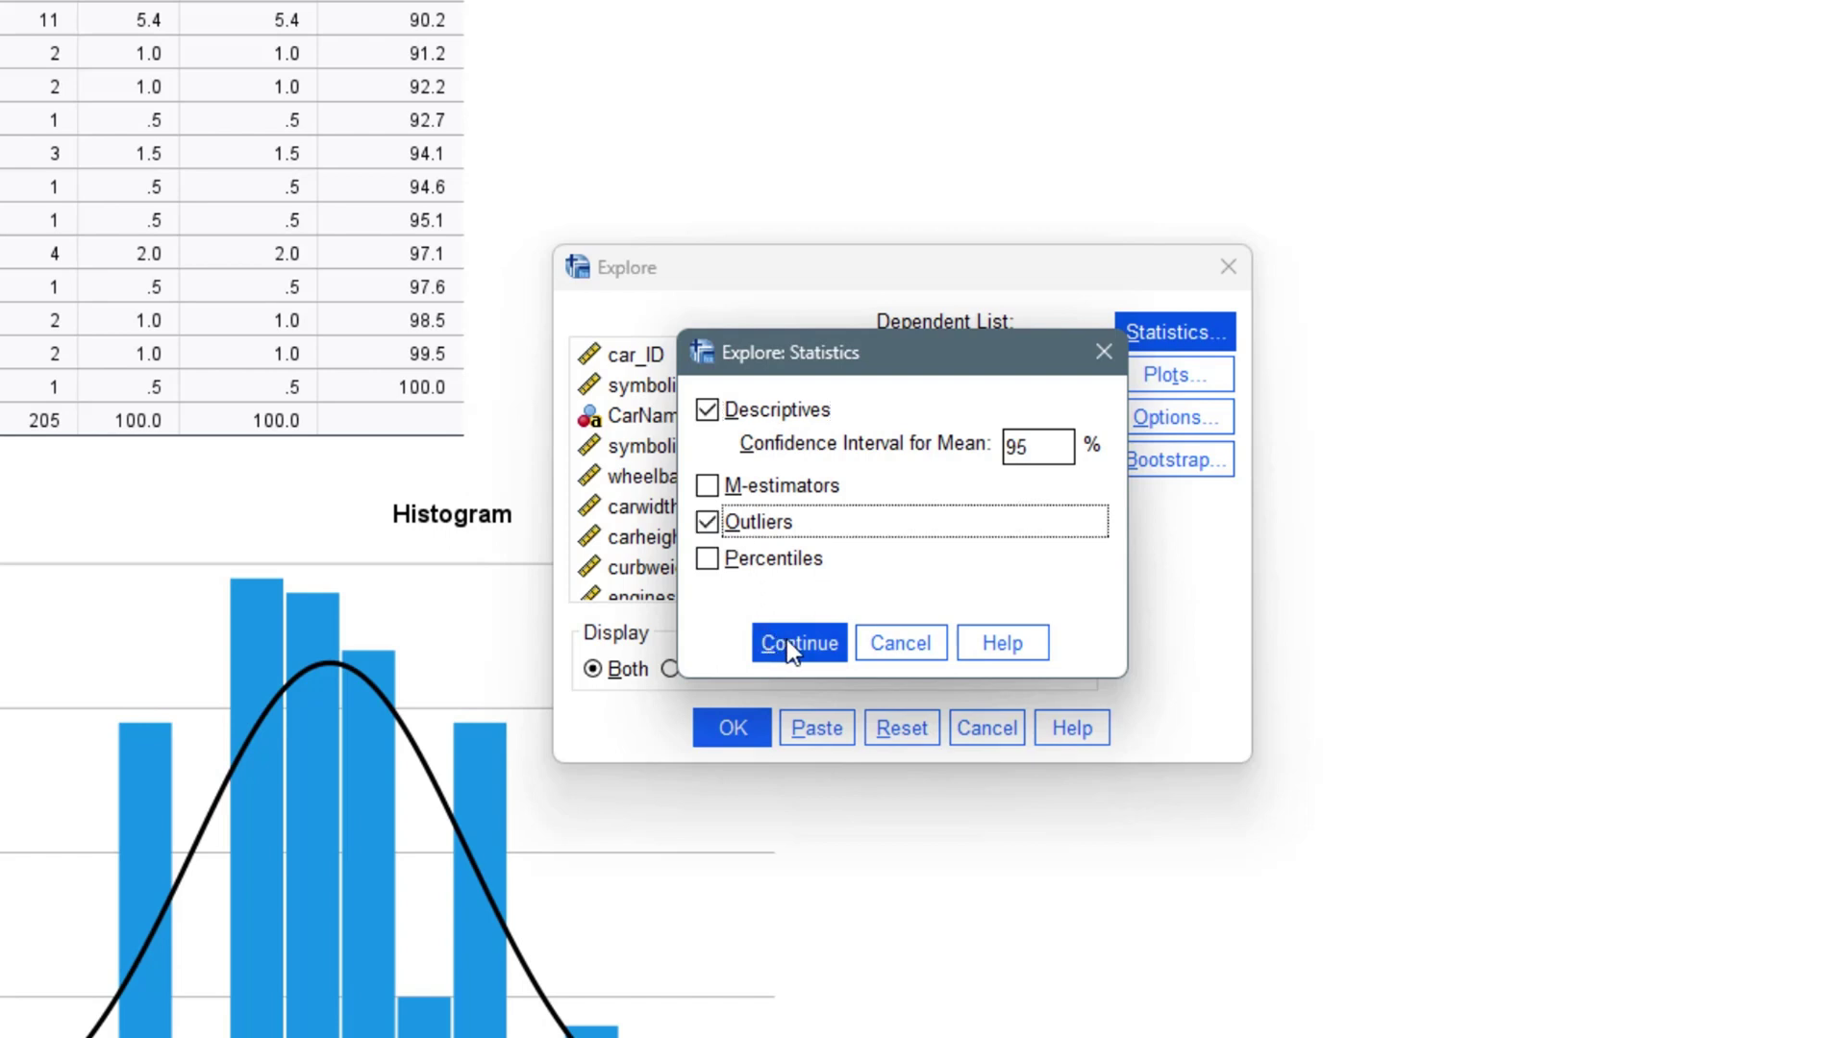
pyautogui.click(713, 564)
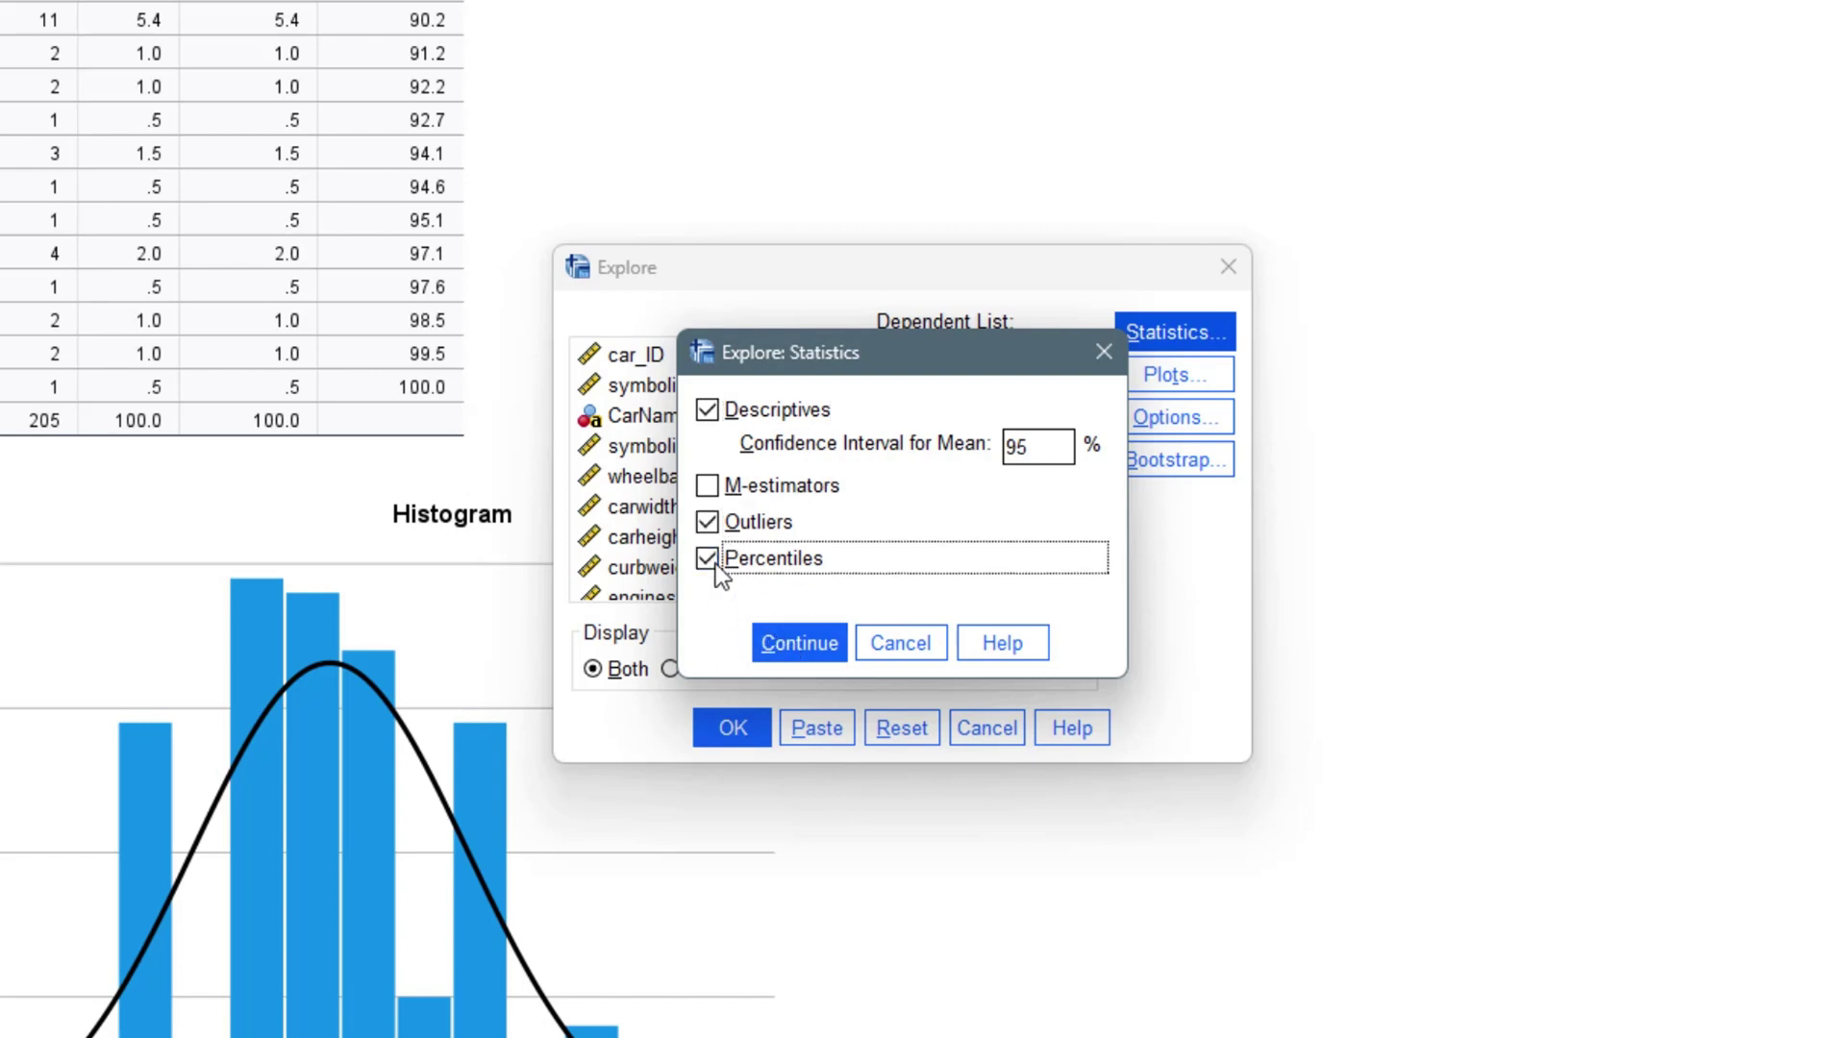
pyautogui.click(779, 632)
# - Add a histogram and normality plots with tests, then run Explore on carlength
pyautogui.click(1196, 375)
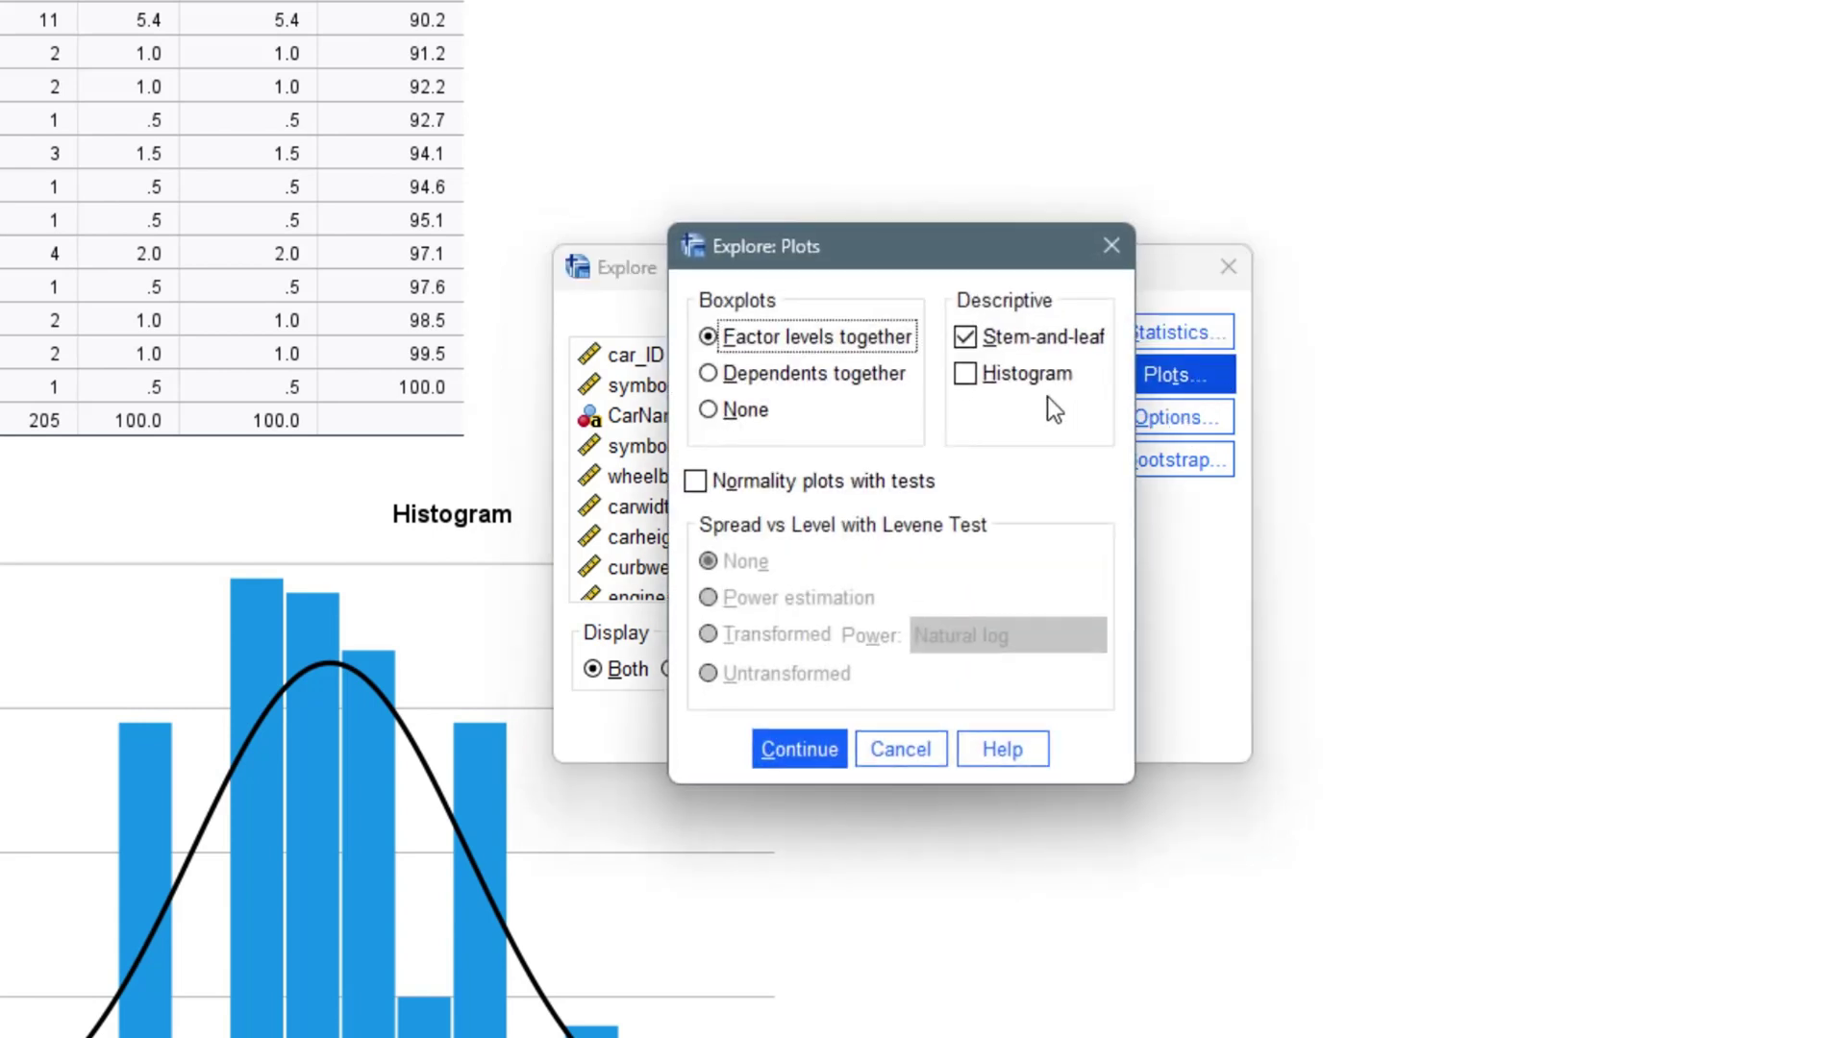
pyautogui.click(971, 372)
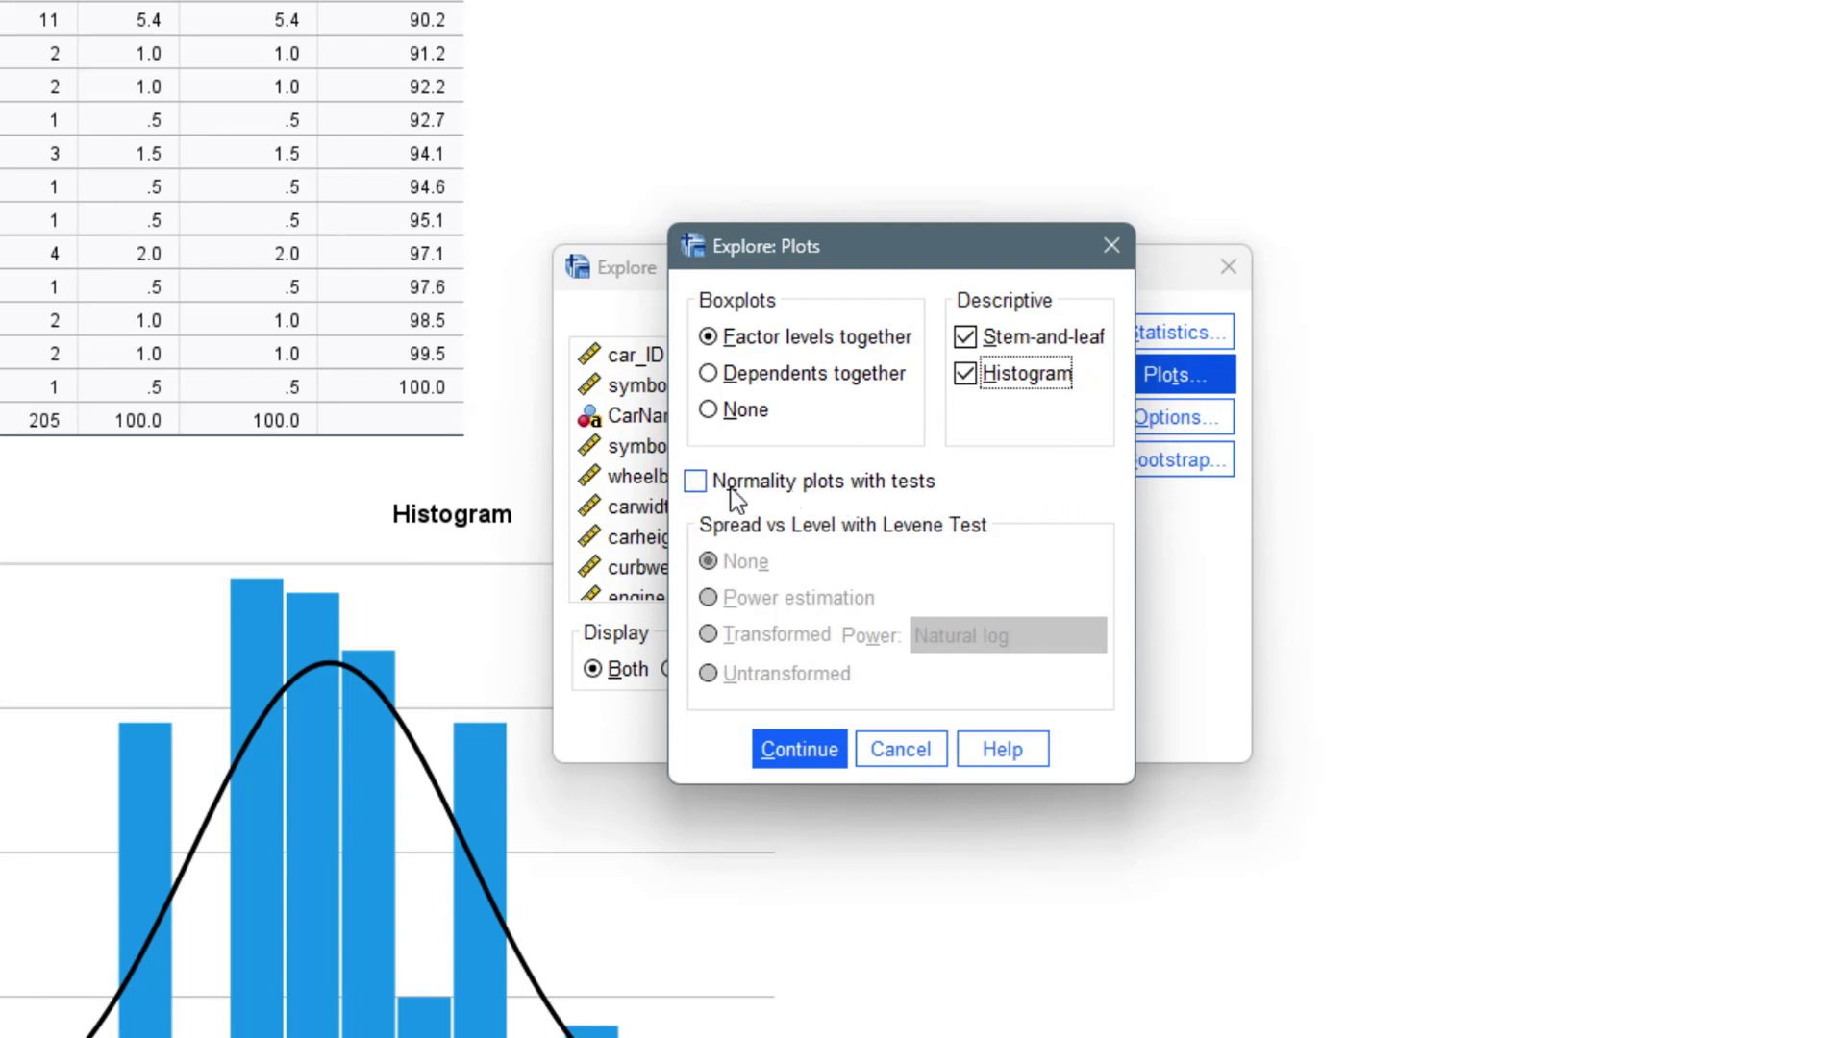
pyautogui.click(696, 483)
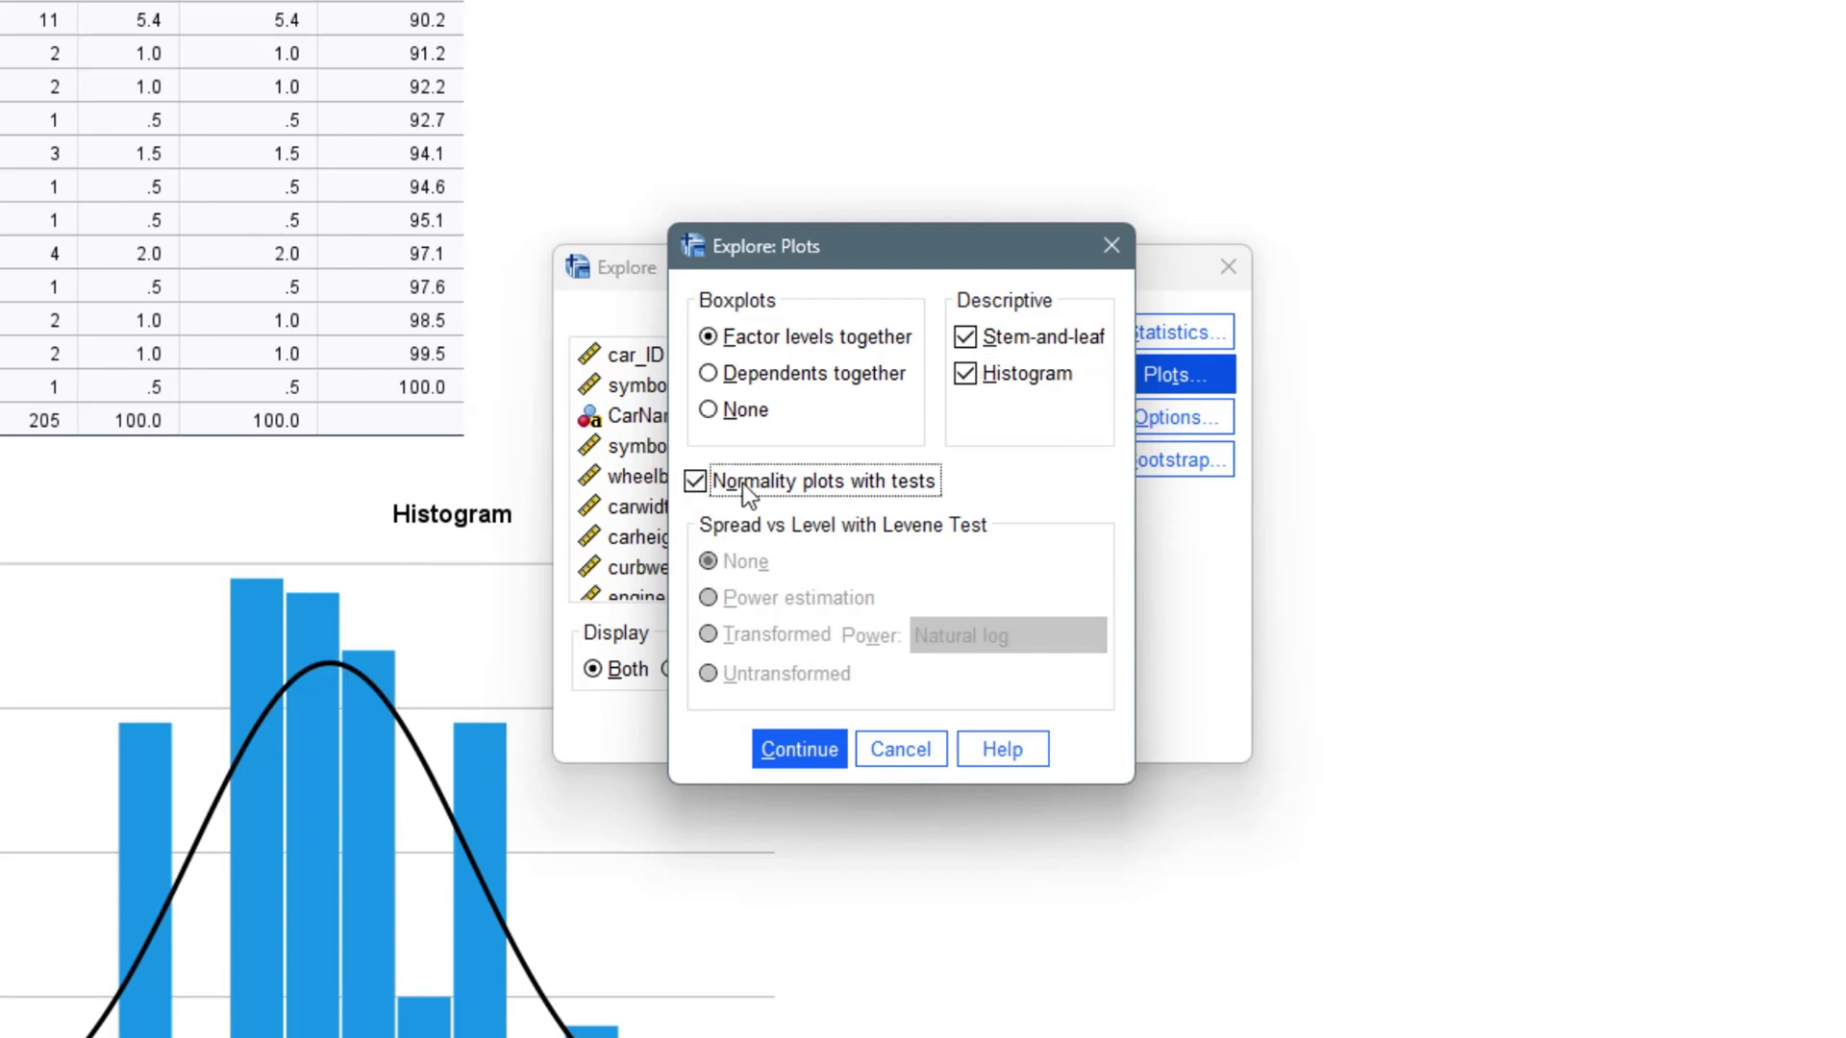
pyautogui.click(815, 752)
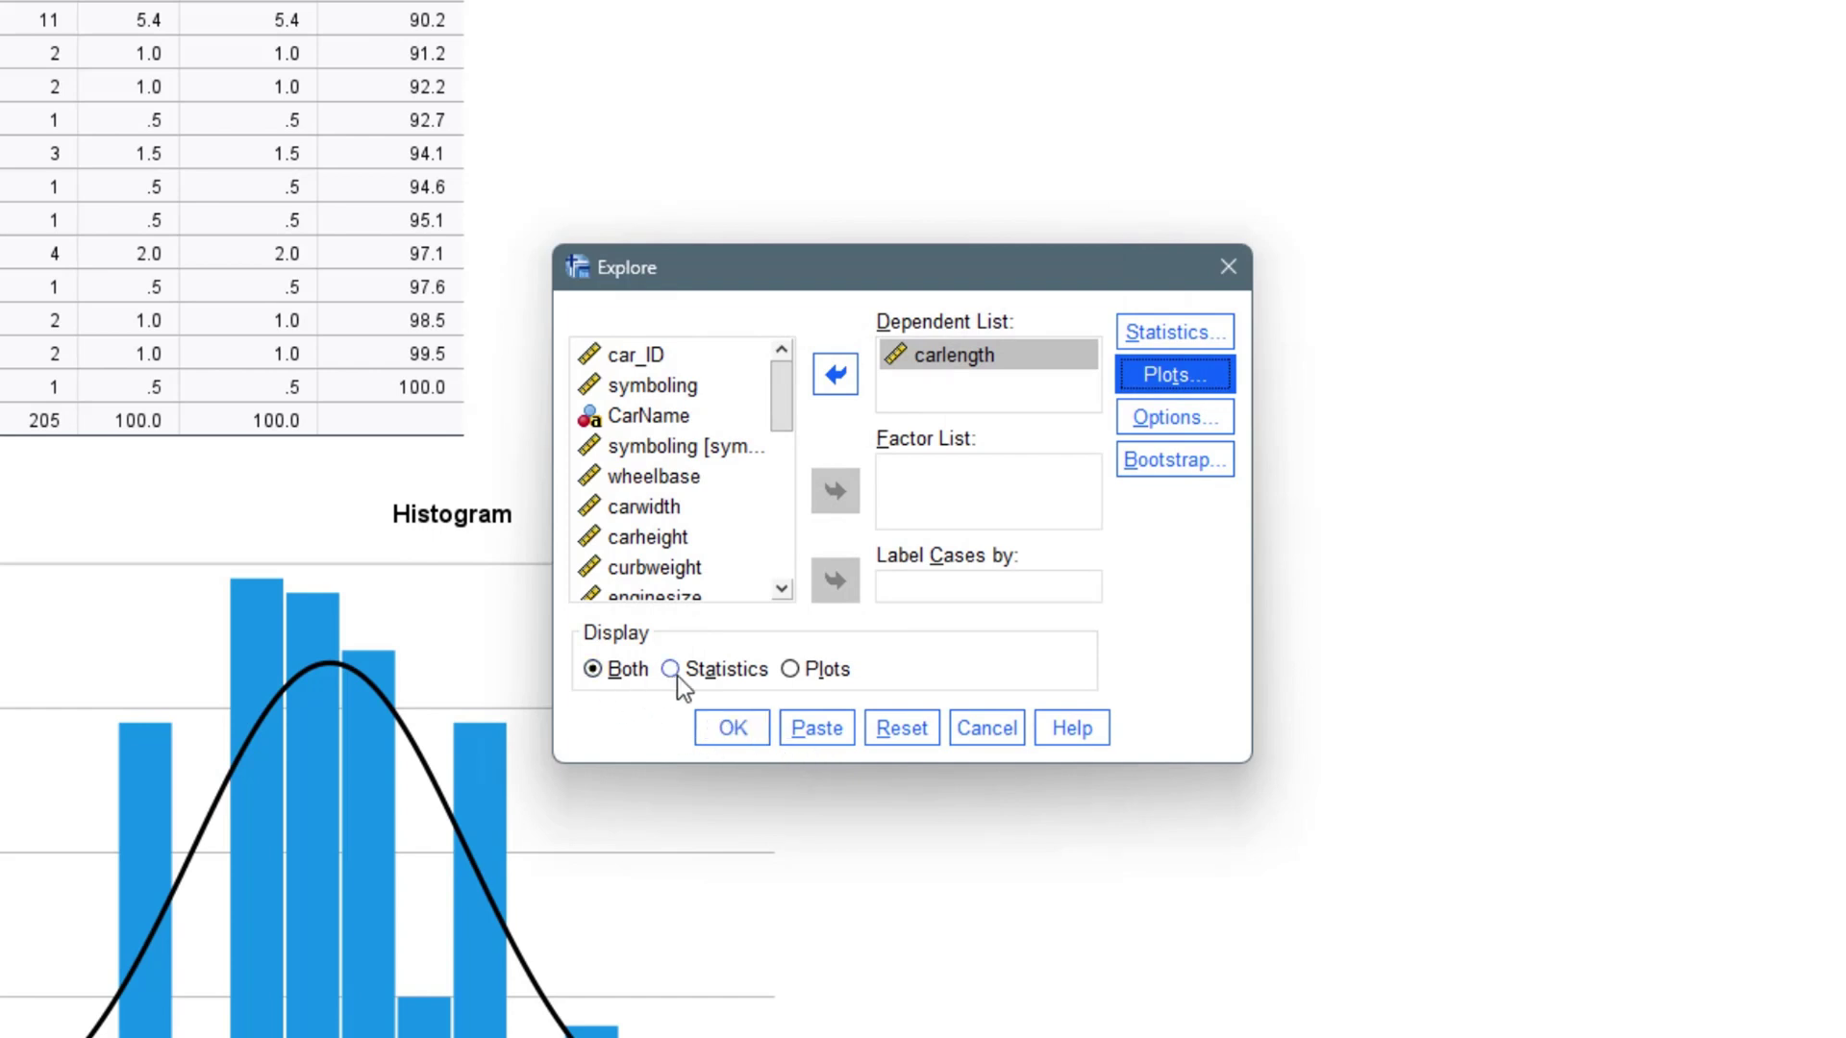
pyautogui.click(728, 740)
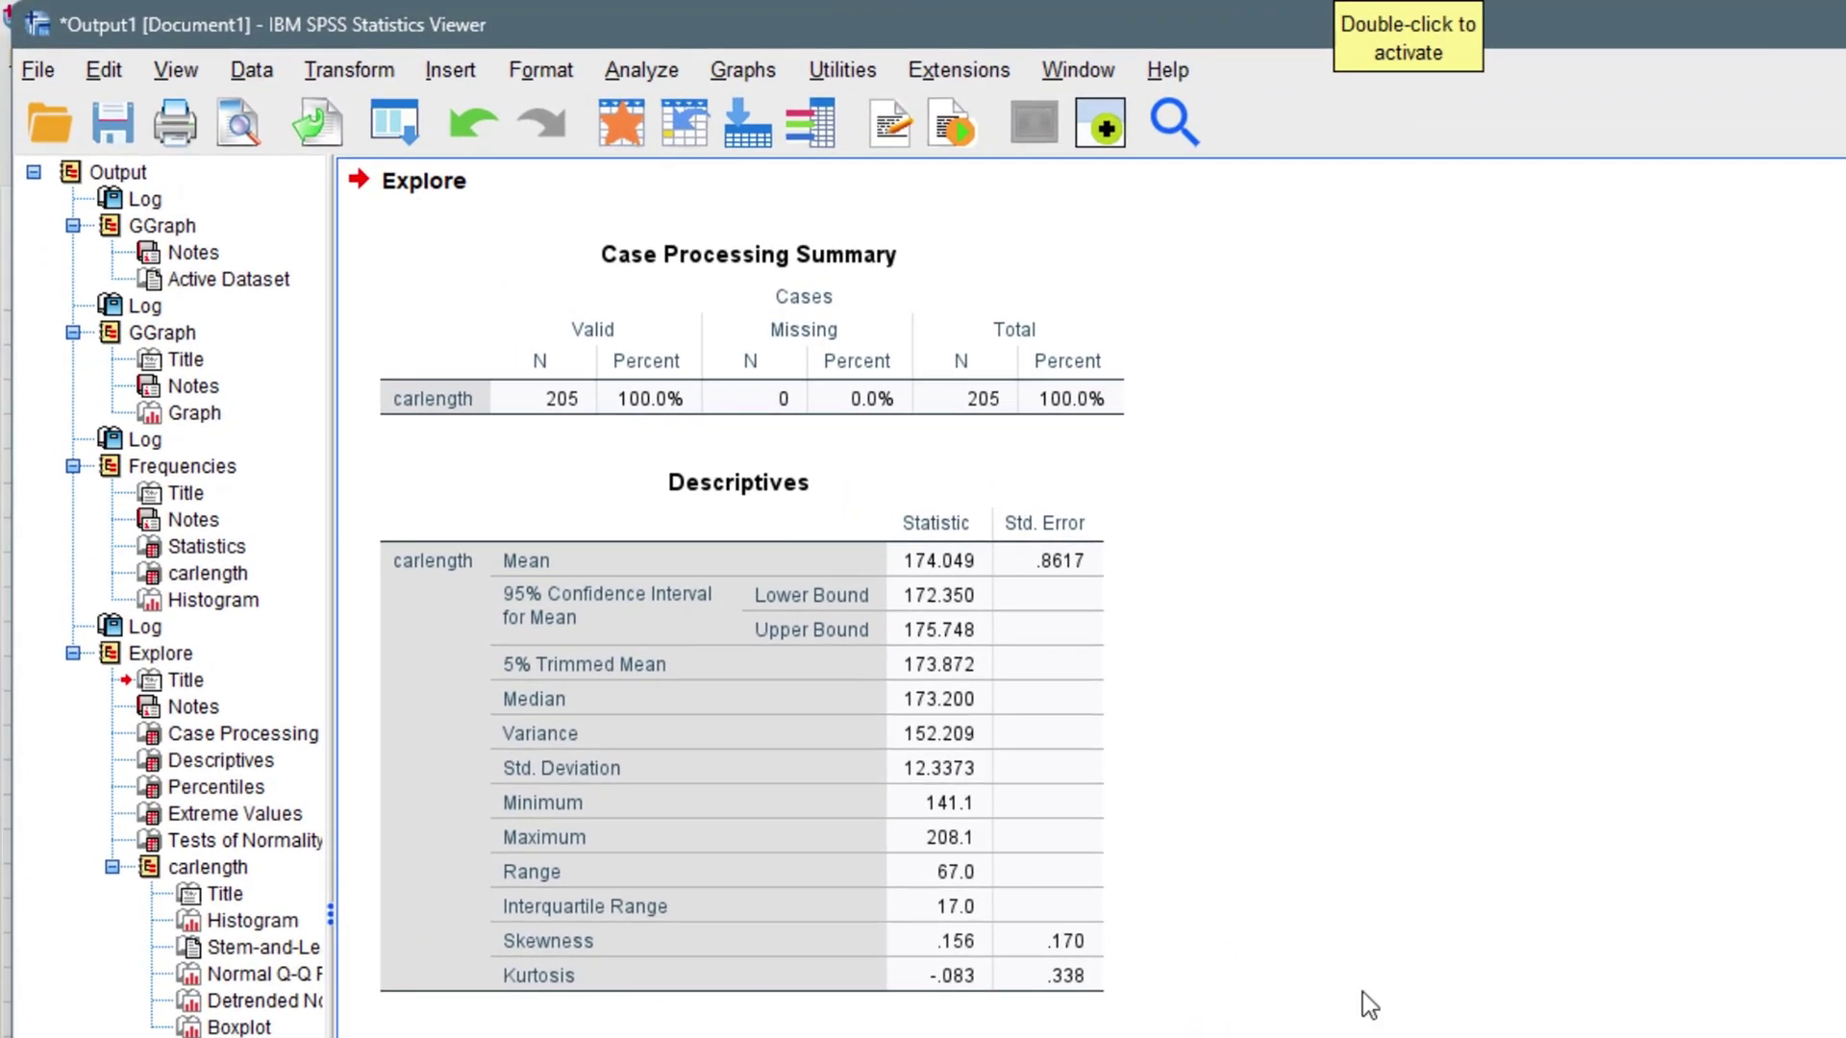
pyautogui.click(650, 365)
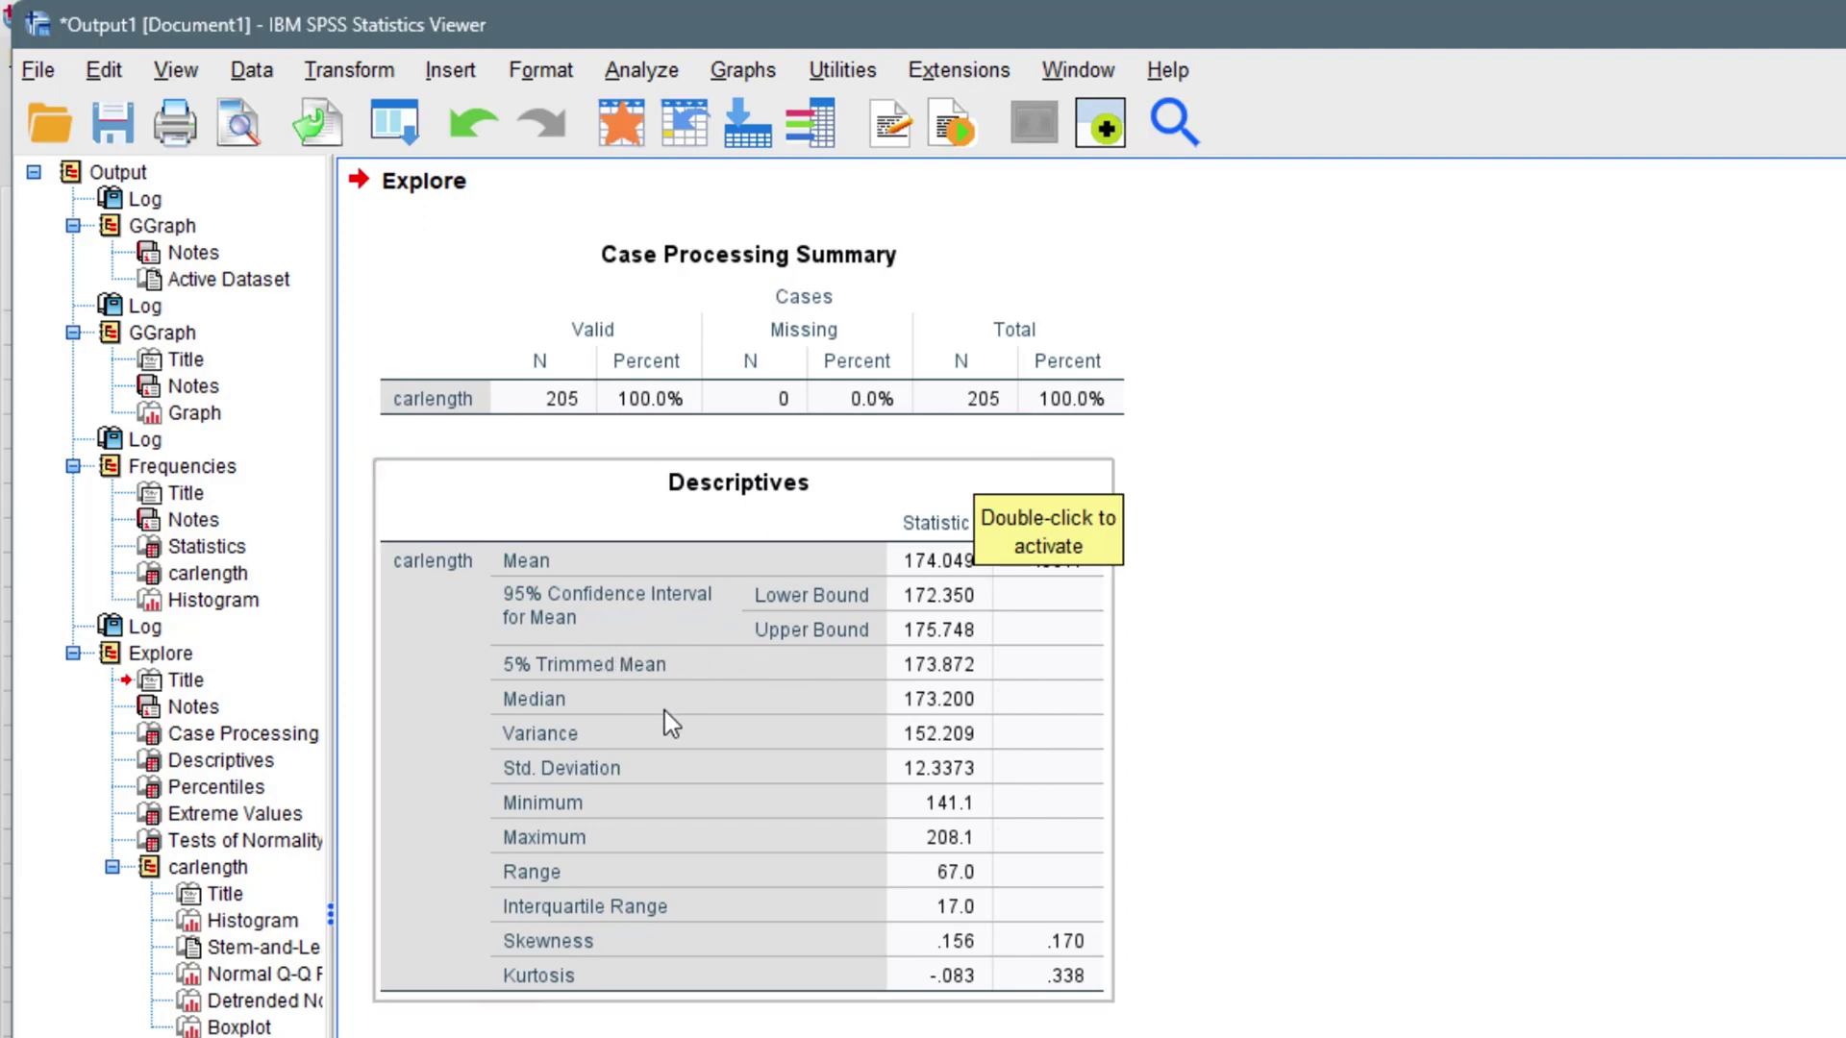
pyautogui.scroll(-3, 665, 711)
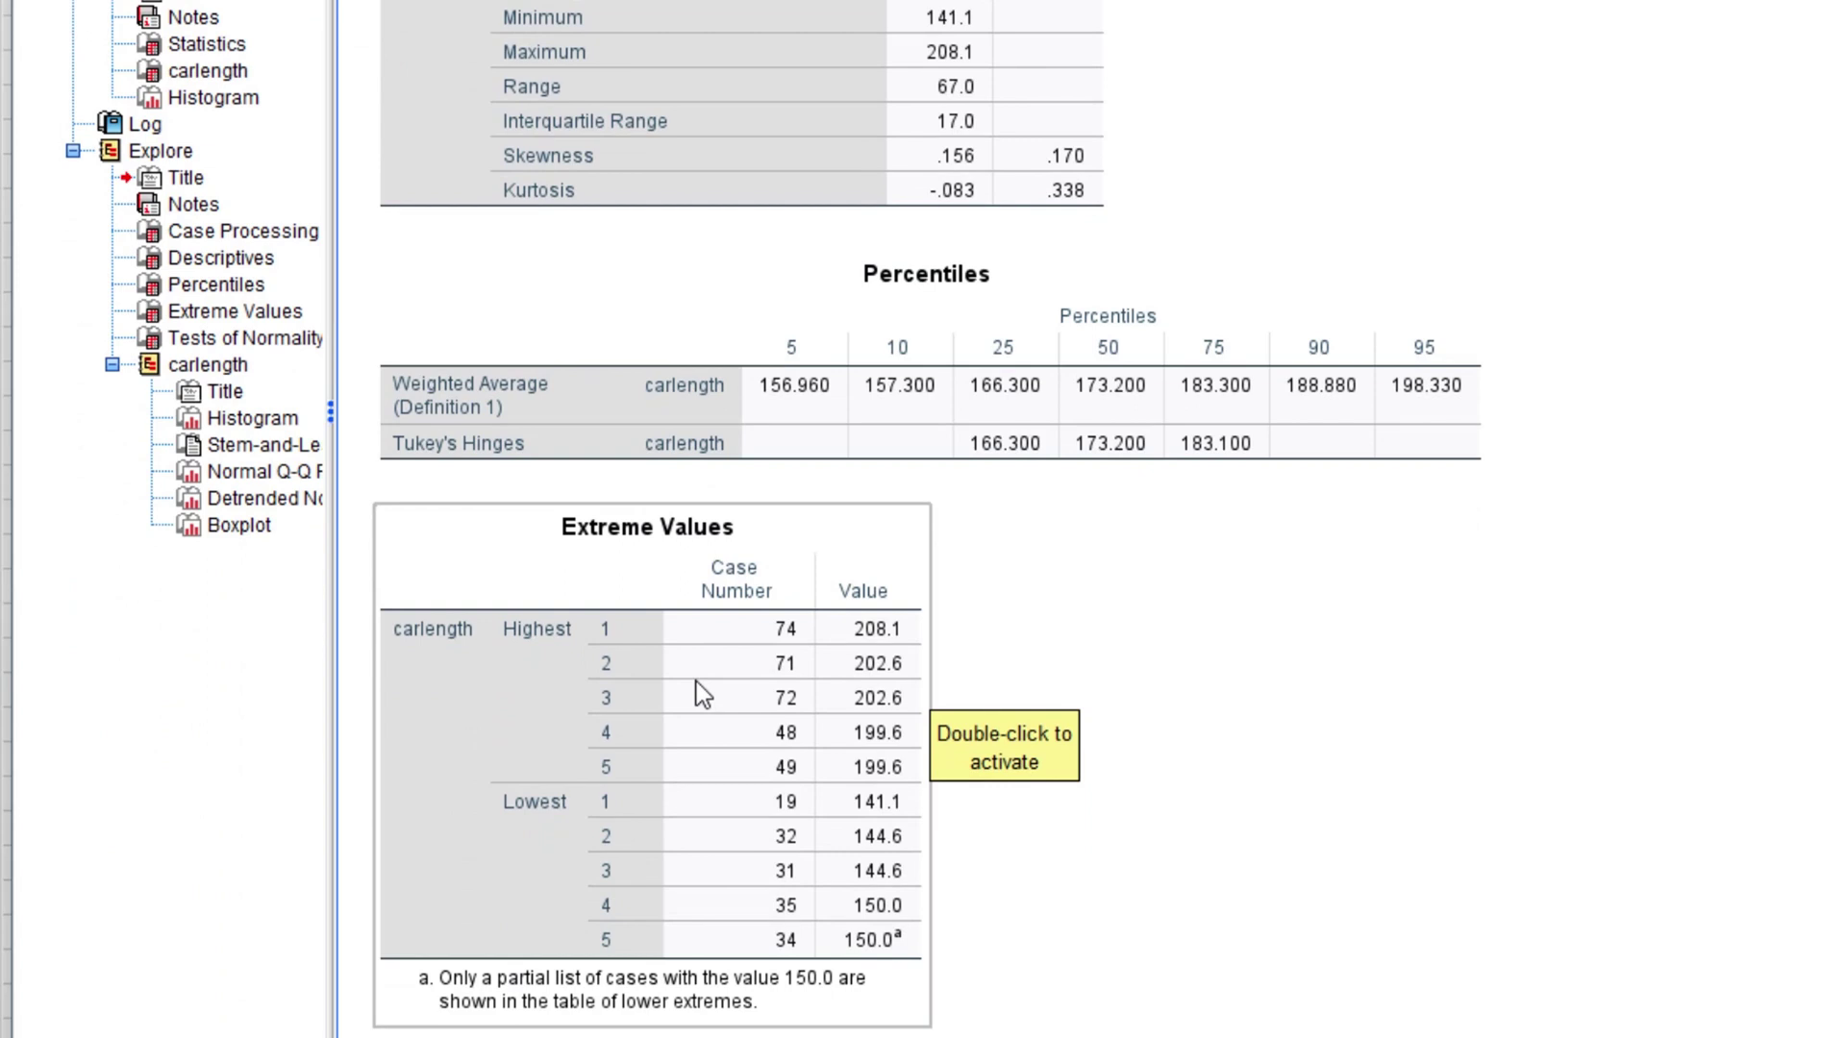
pyautogui.scroll(-3, 696, 683)
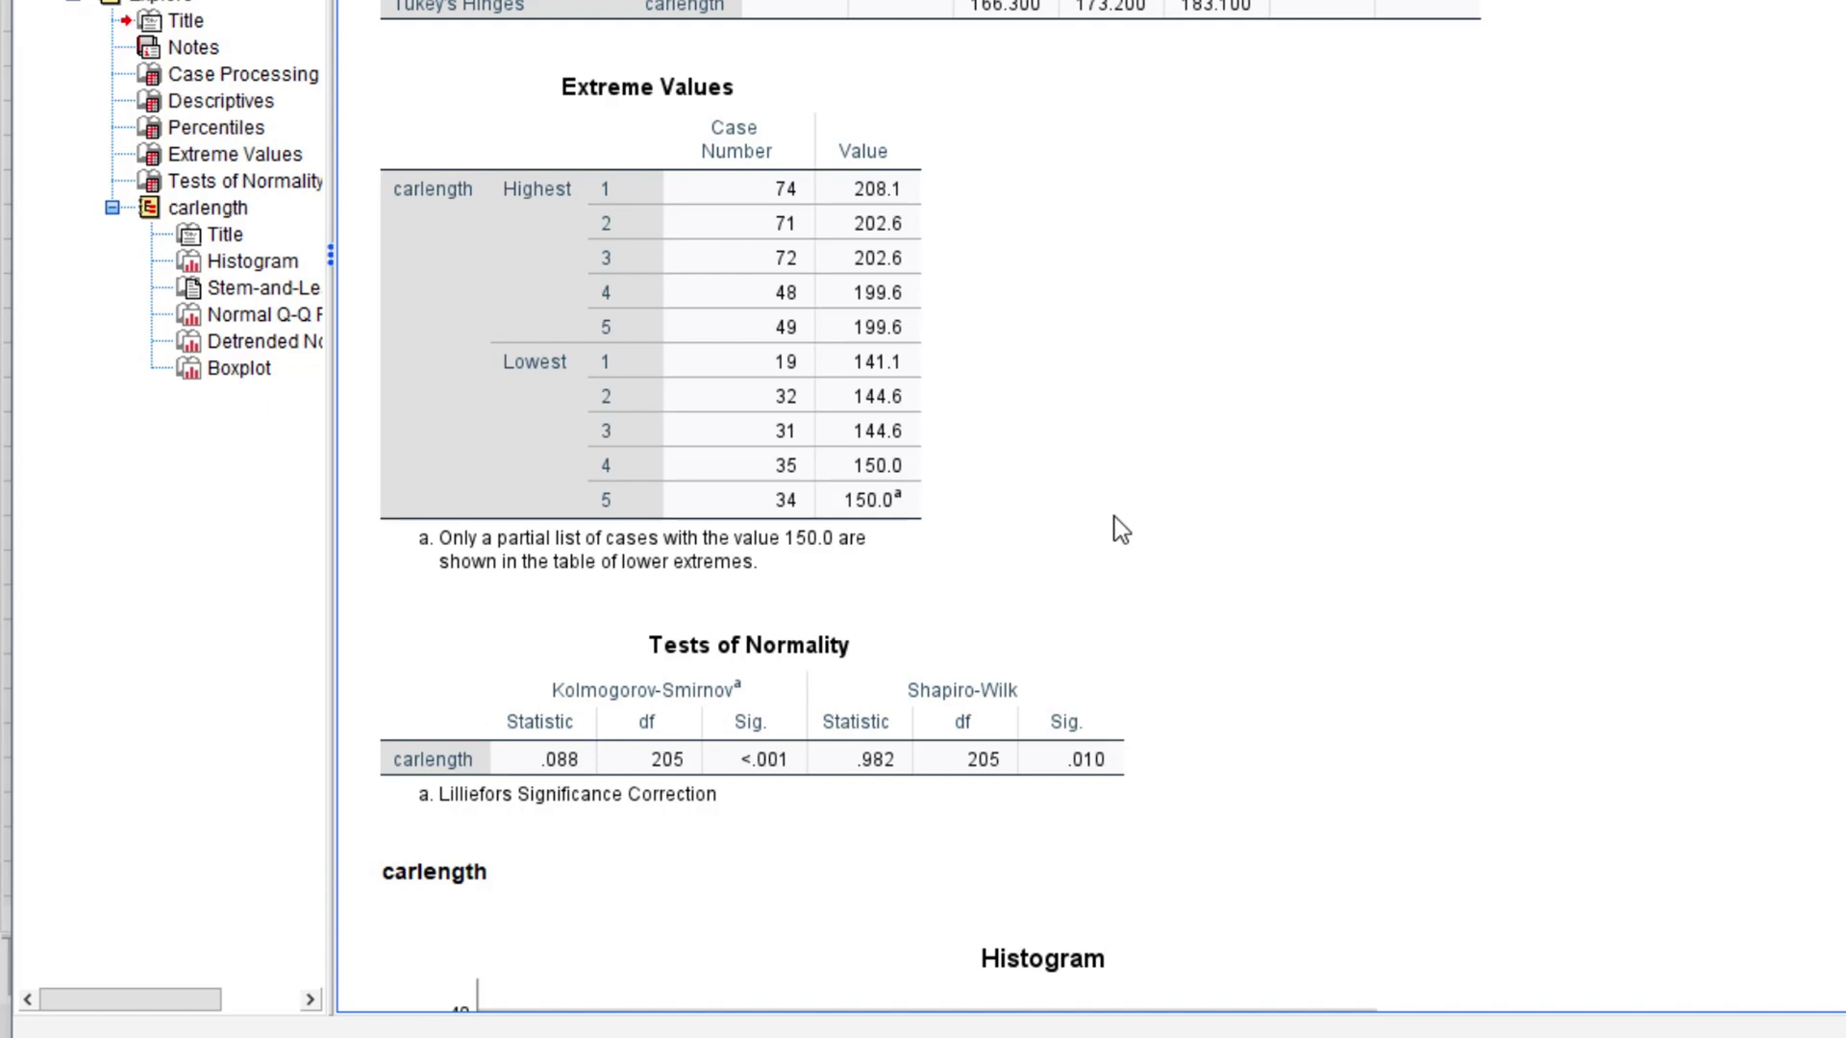
pyautogui.click(602, 721)
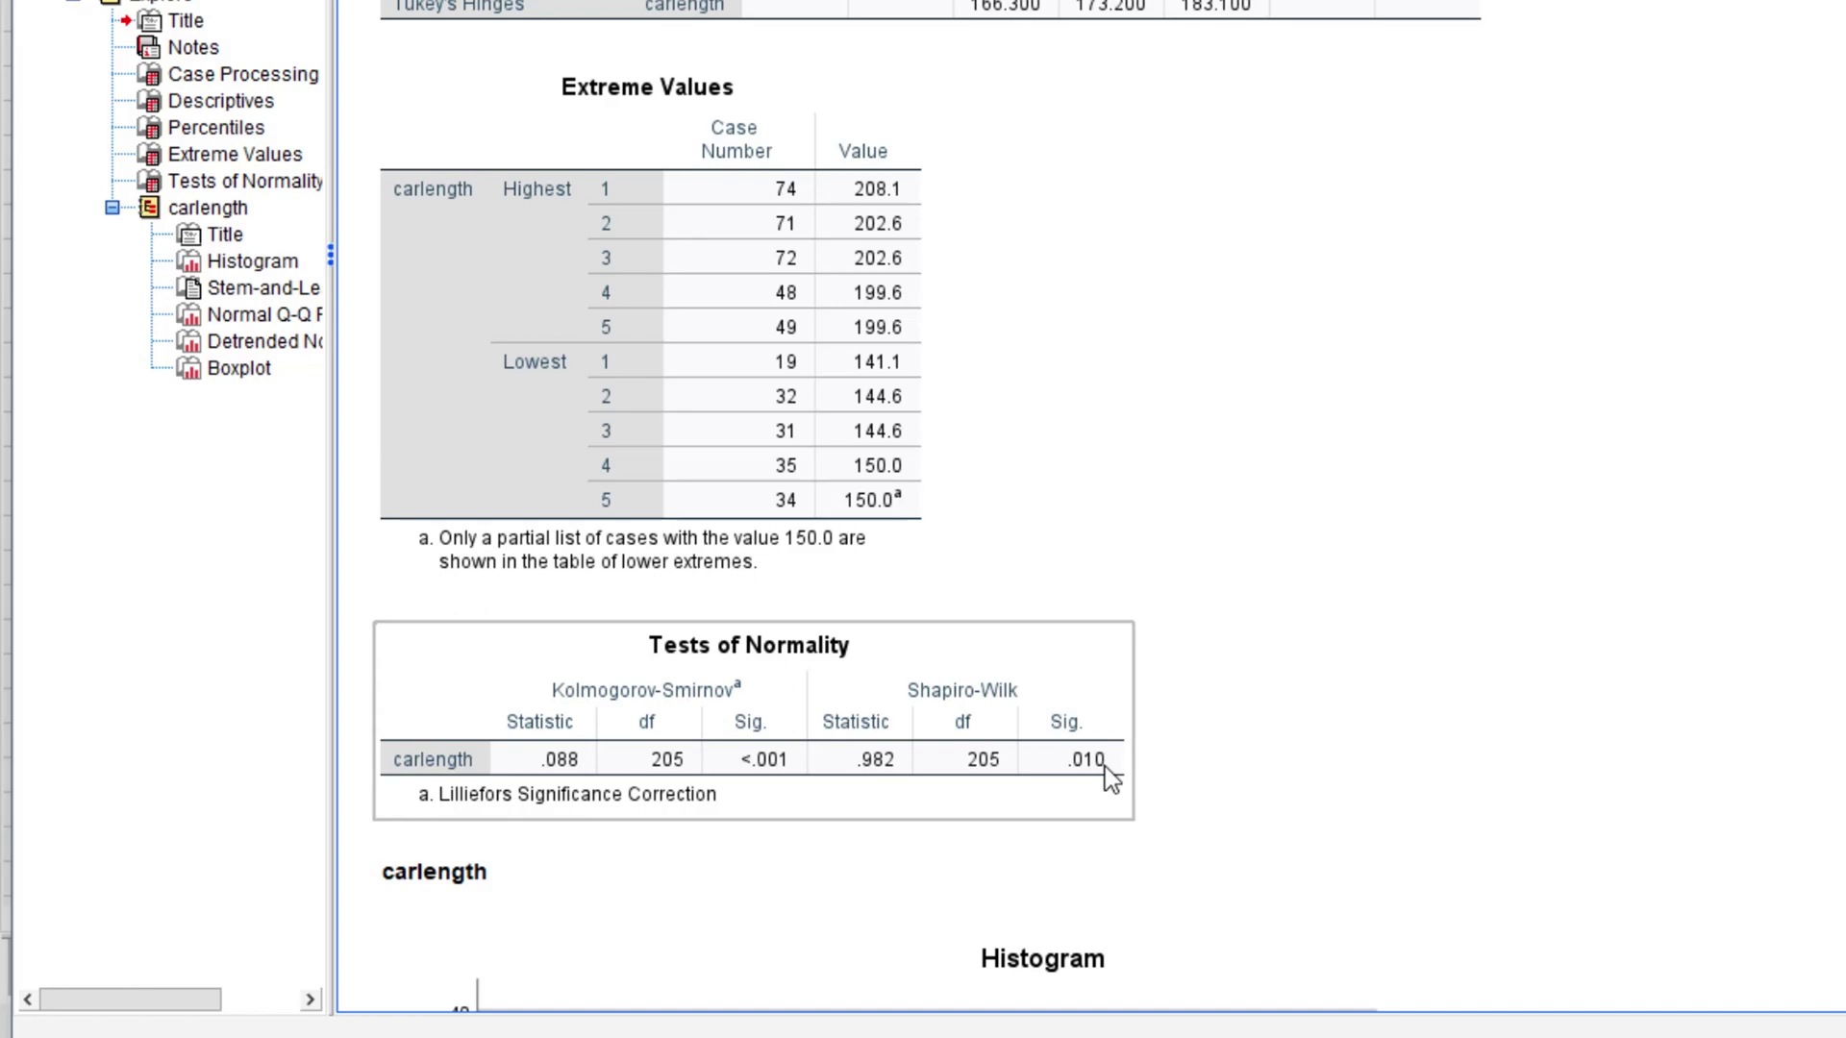
pyautogui.scroll(-9, 1105, 765)
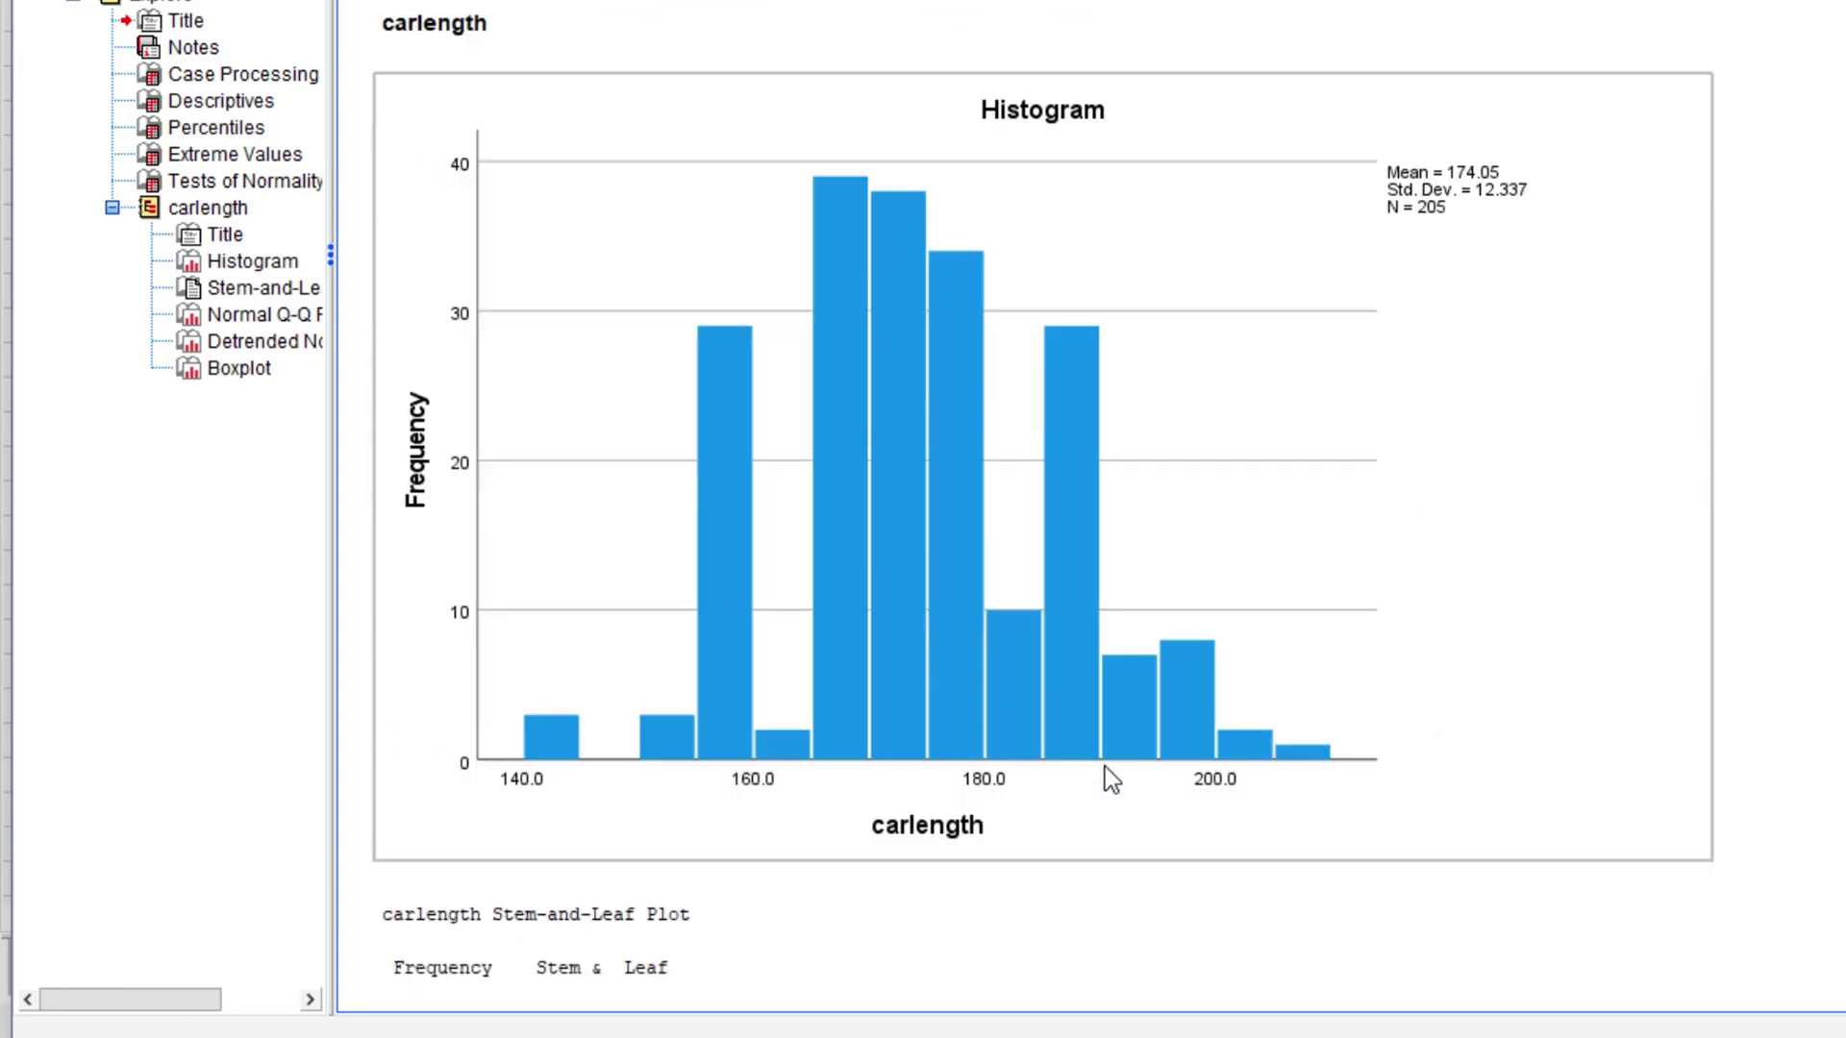
pyautogui.scroll(-8, 845, 276)
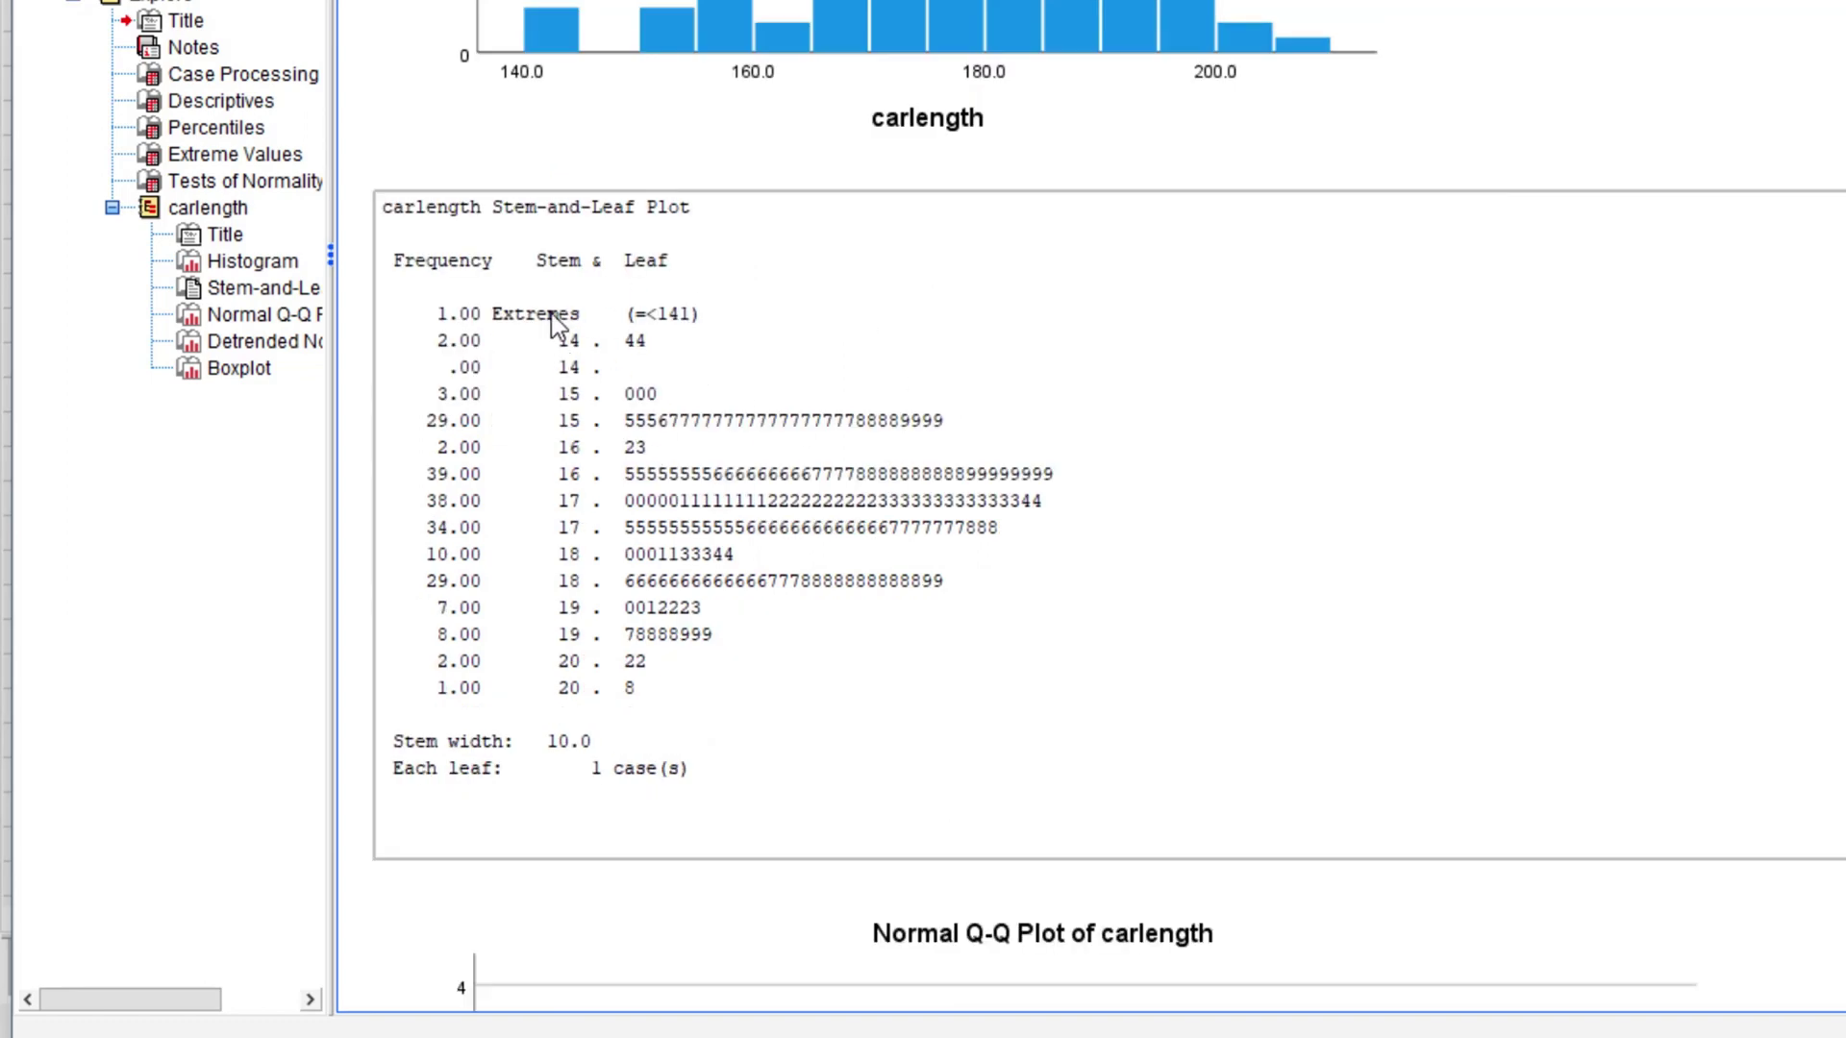
pyautogui.scroll(-9, 736, 332)
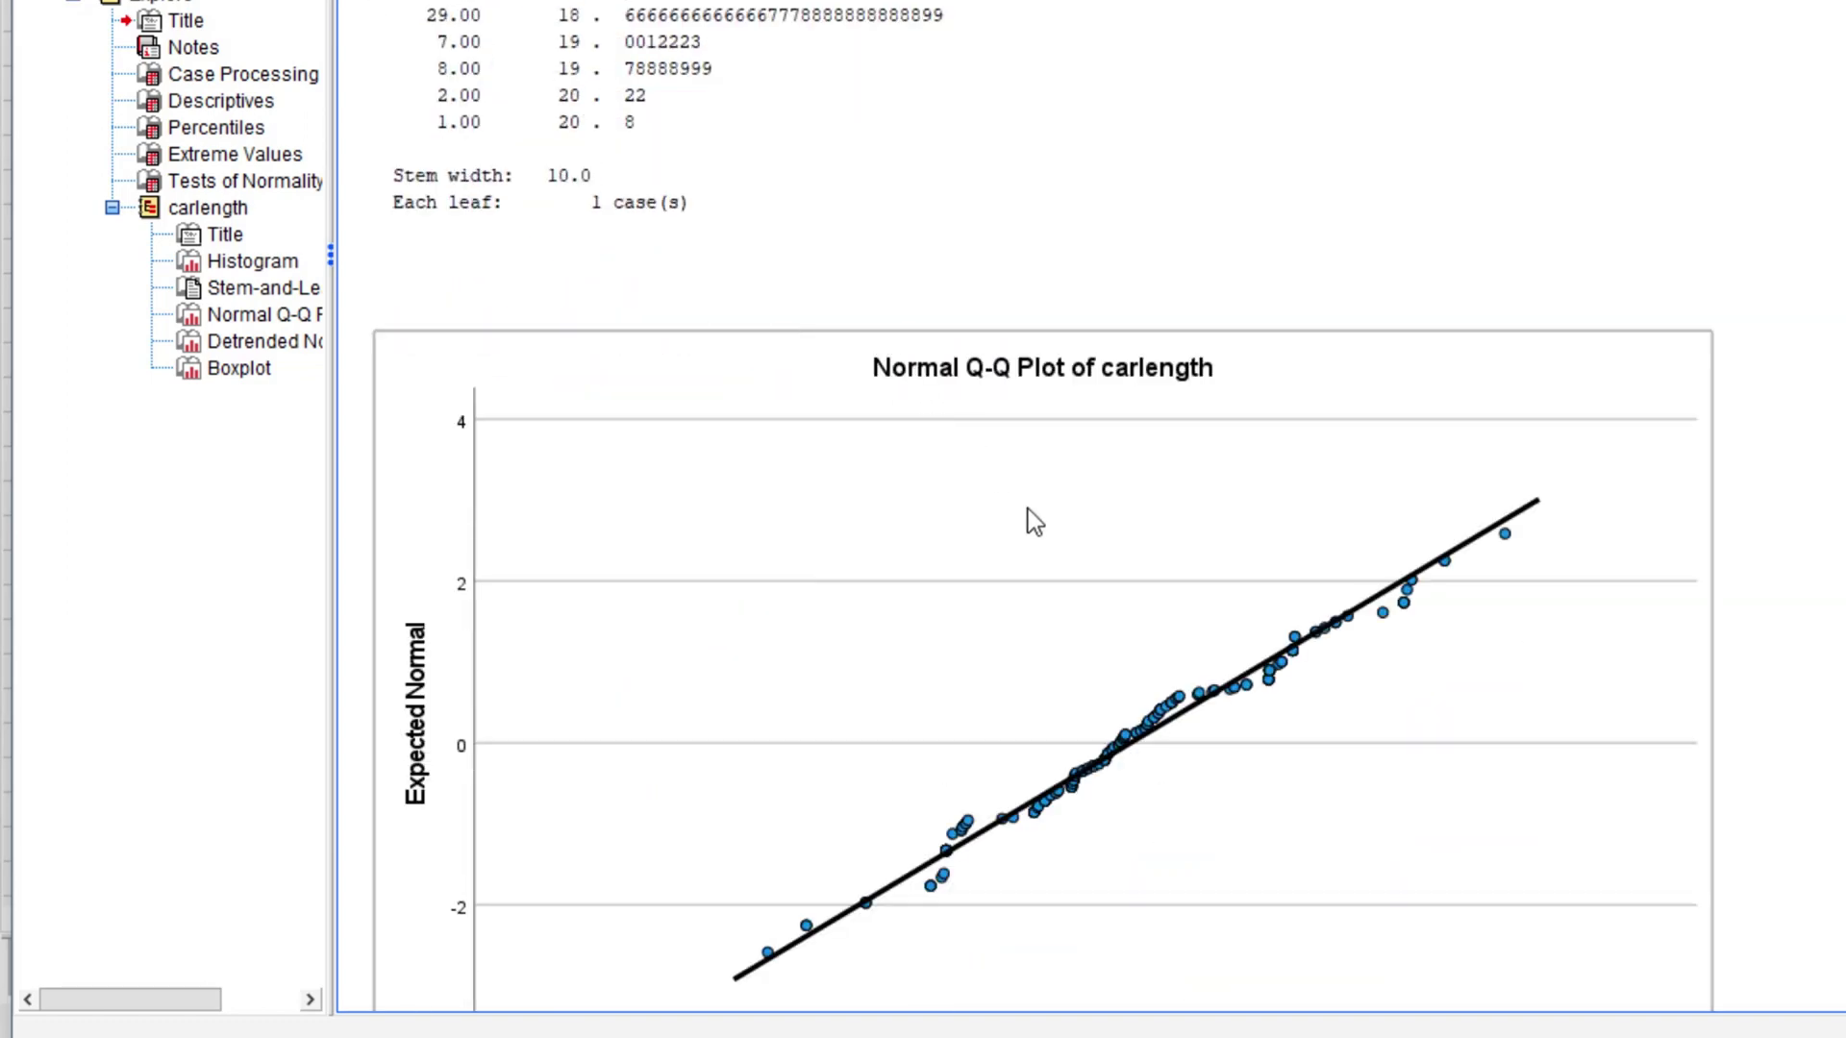
pyautogui.scroll(-2, 865, 480)
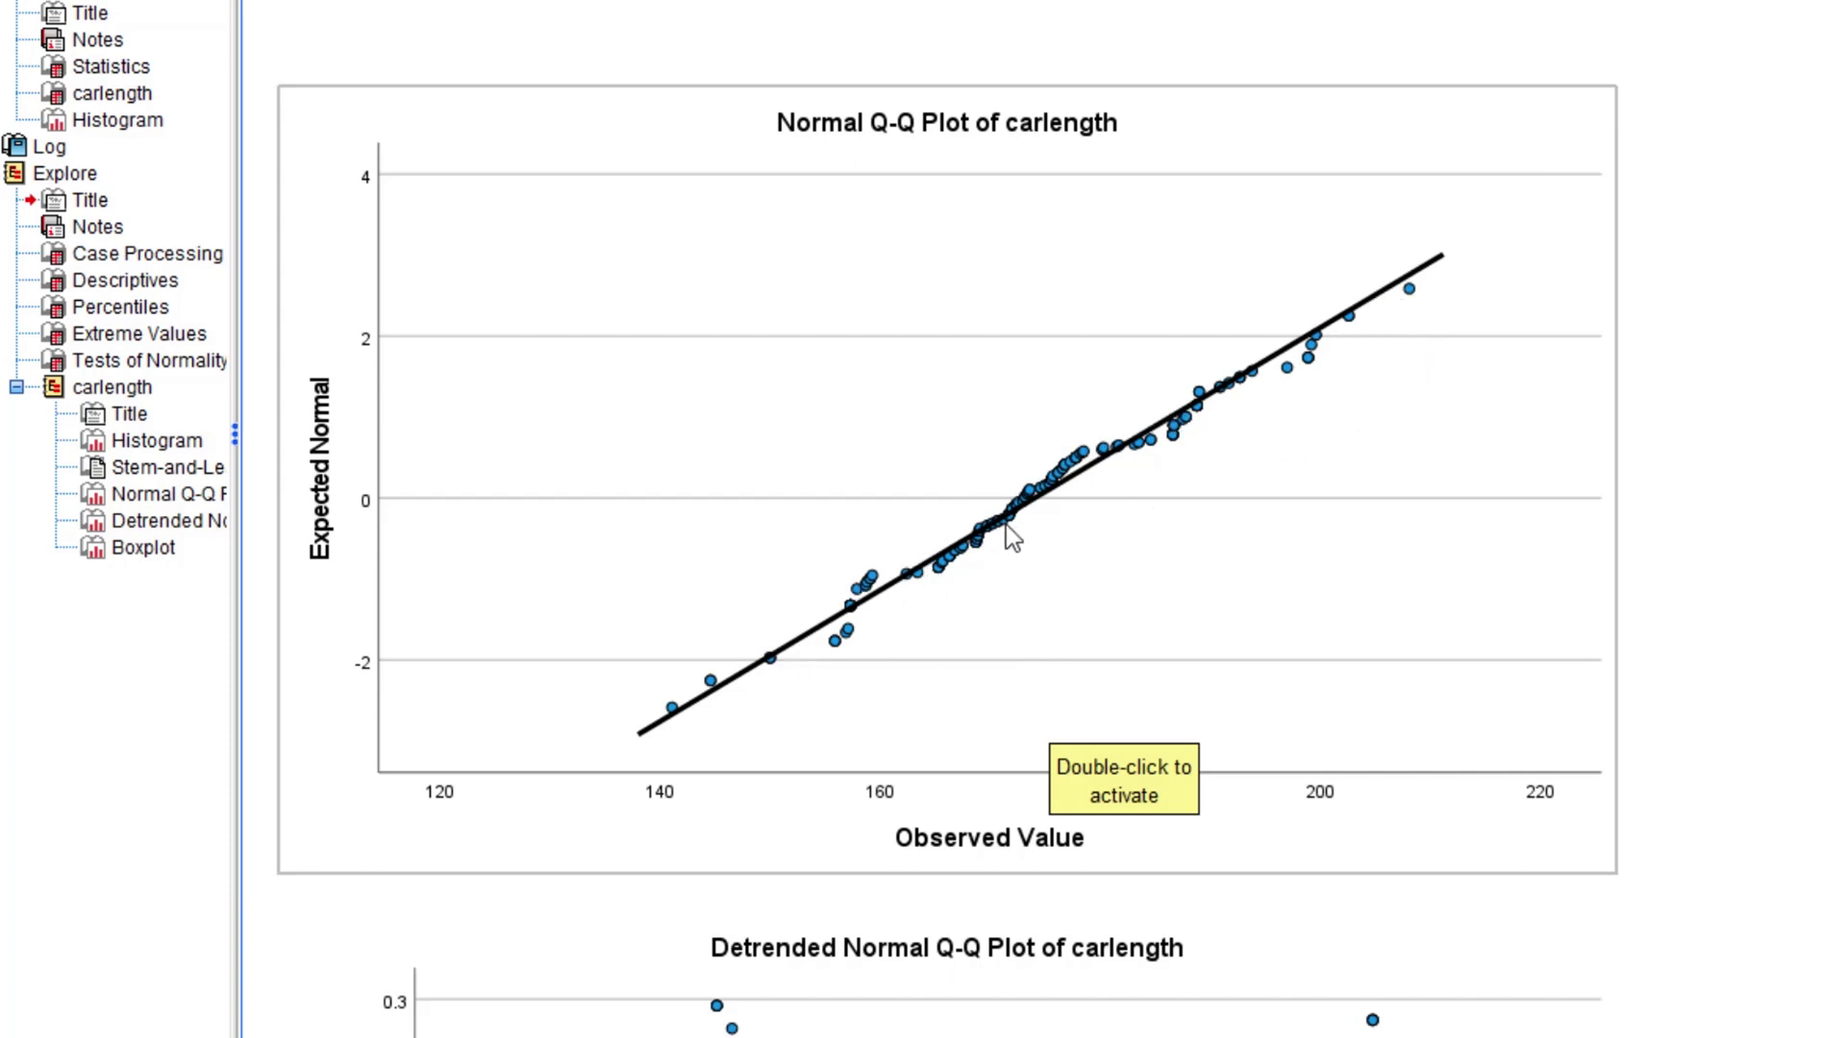
pyautogui.scroll(-10, 977, 712)
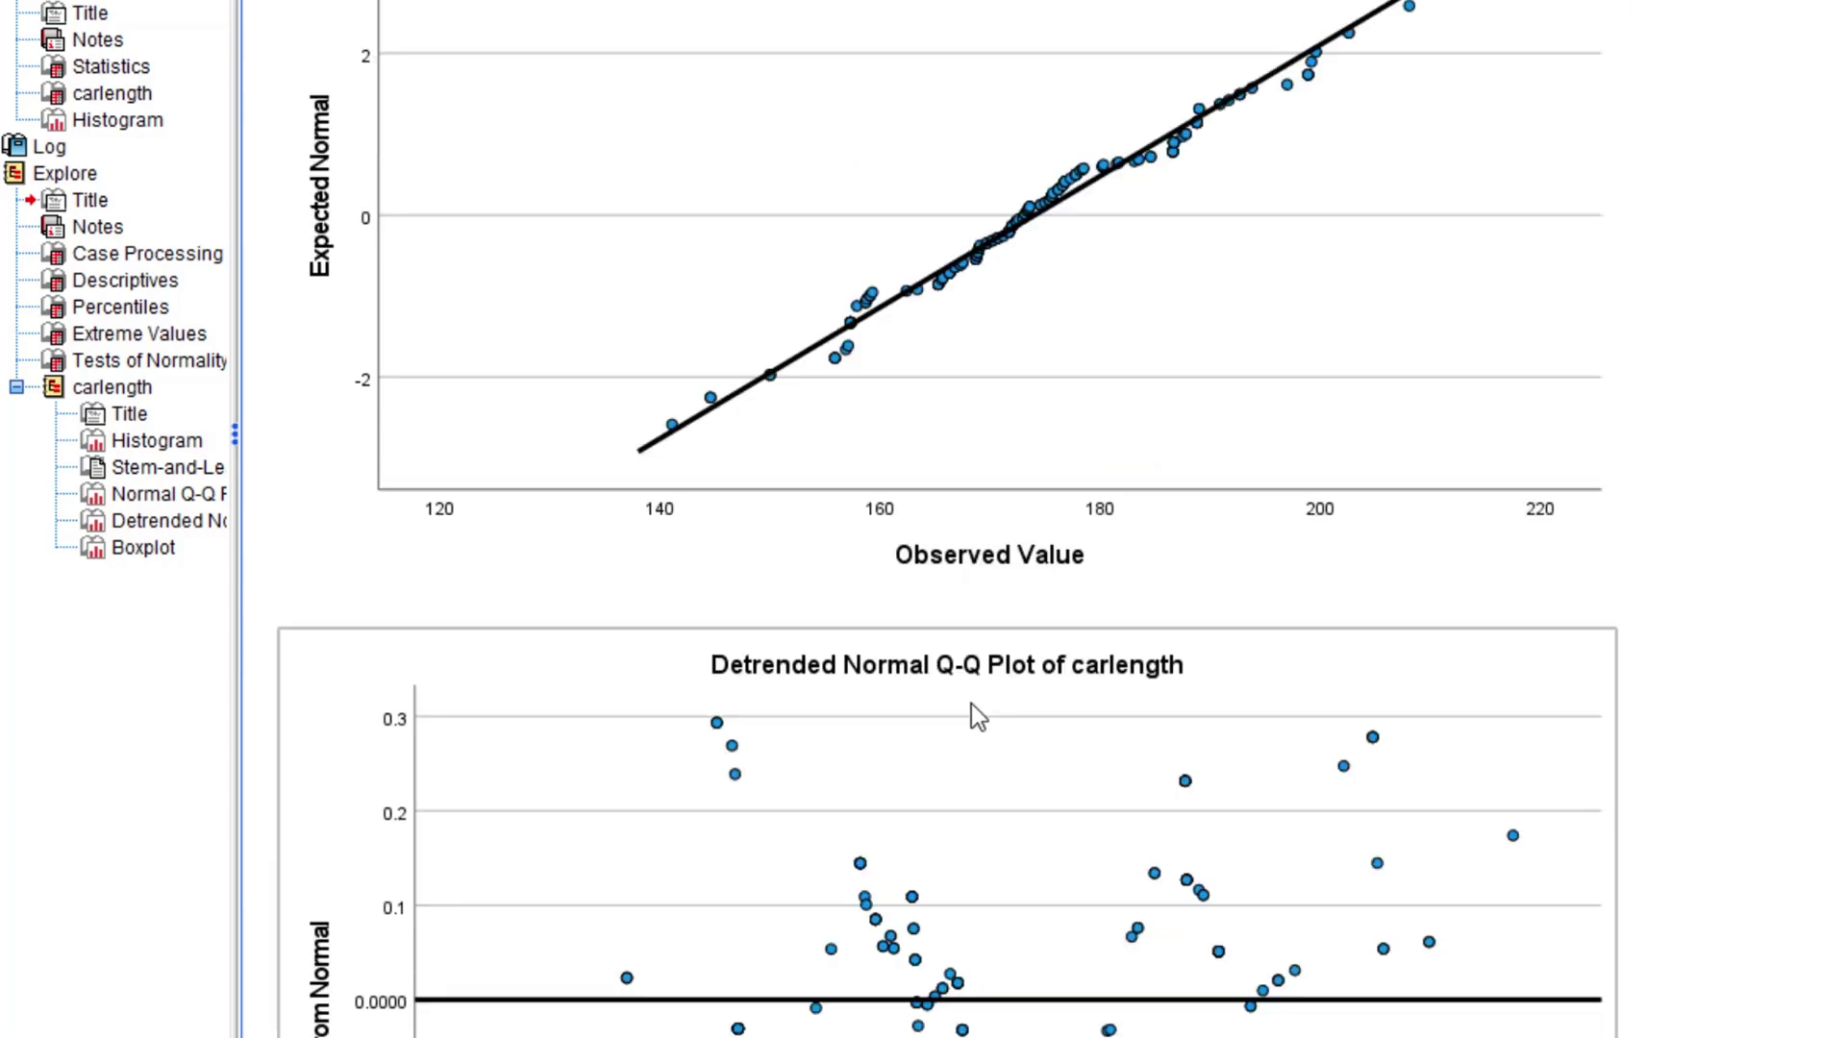
pyautogui.scroll(-5, 981, 694)
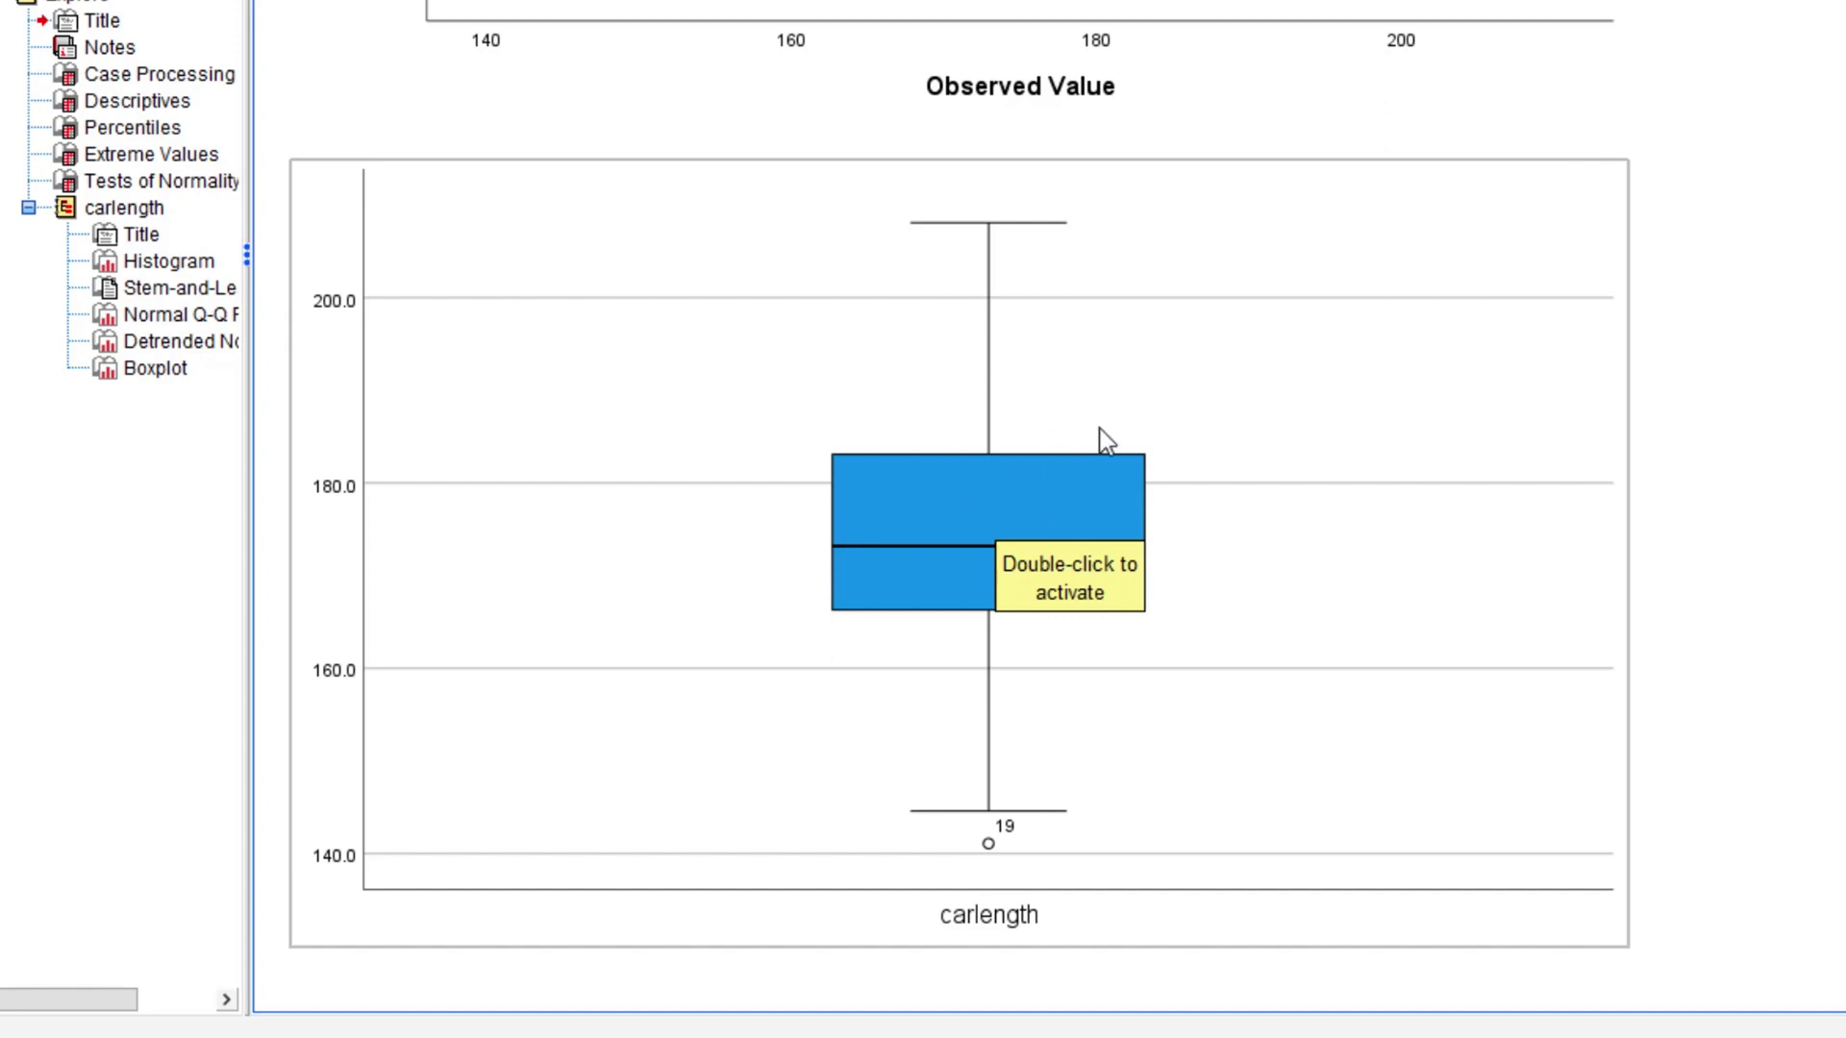
pyautogui.scroll(5, 1357, 354)
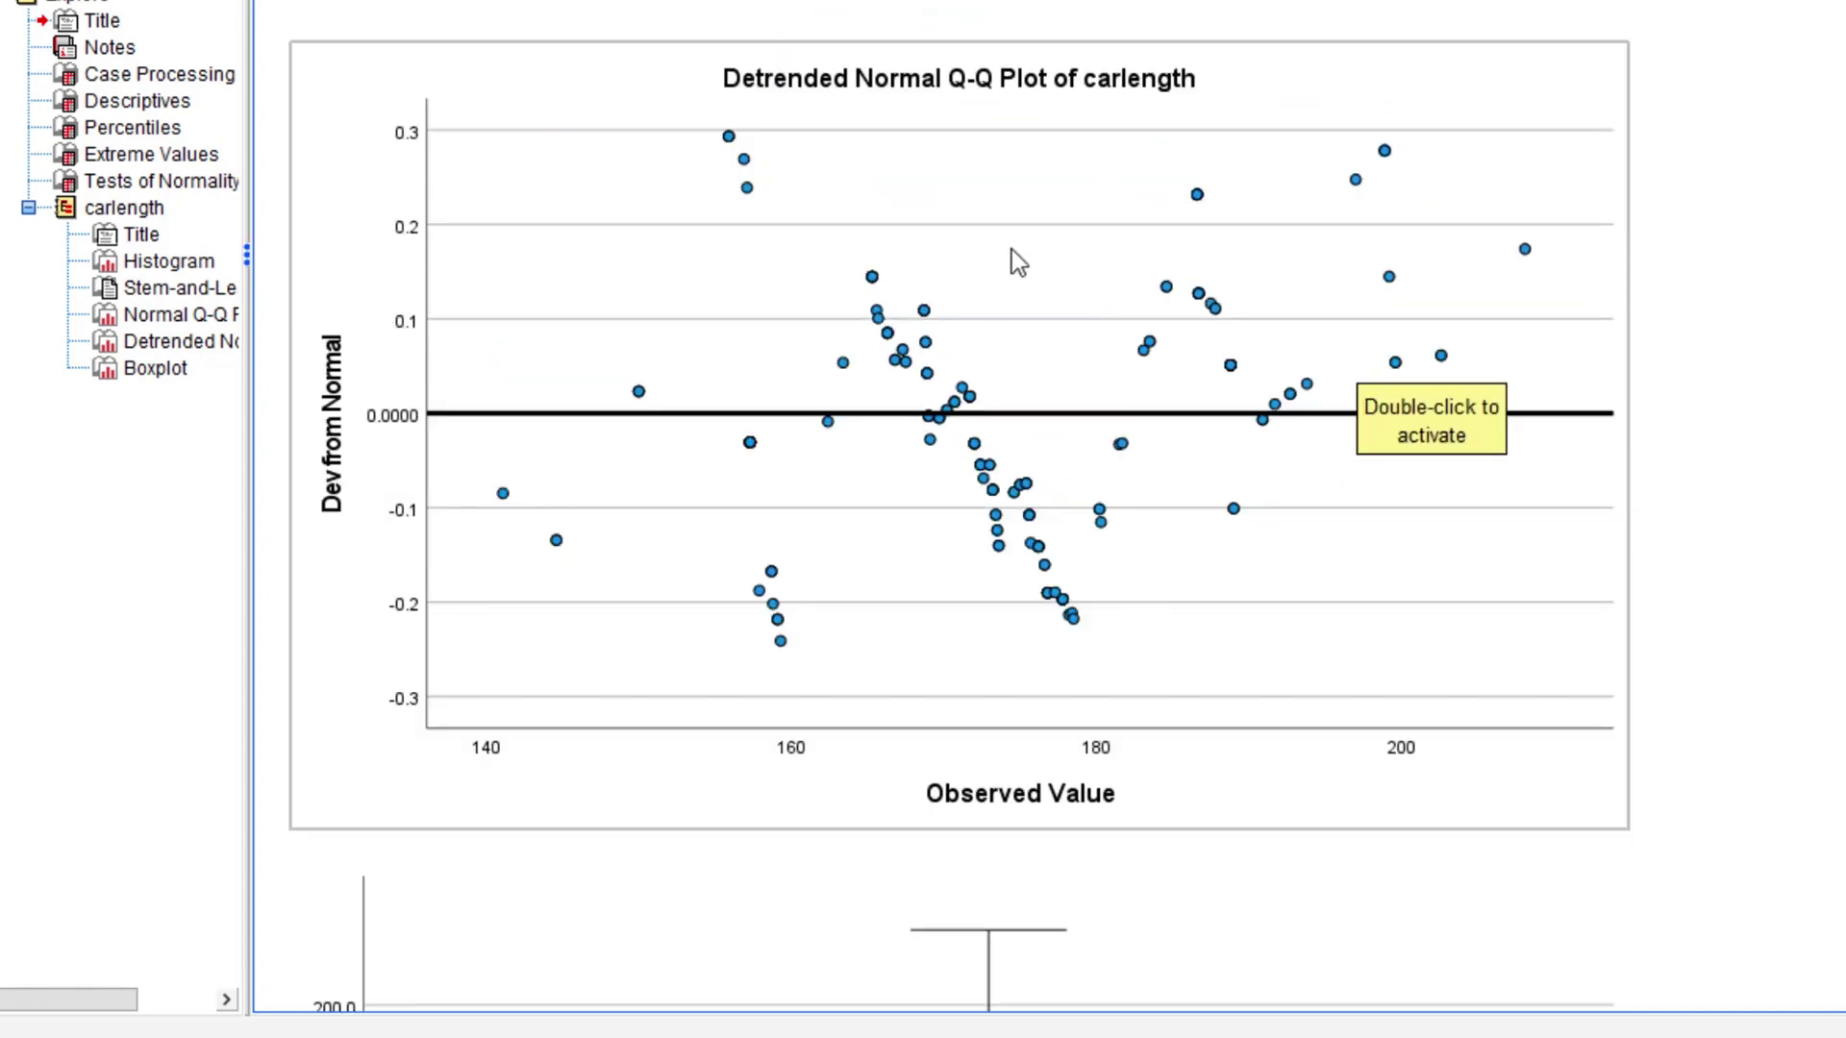
pyautogui.scroll(3, 498, 202)
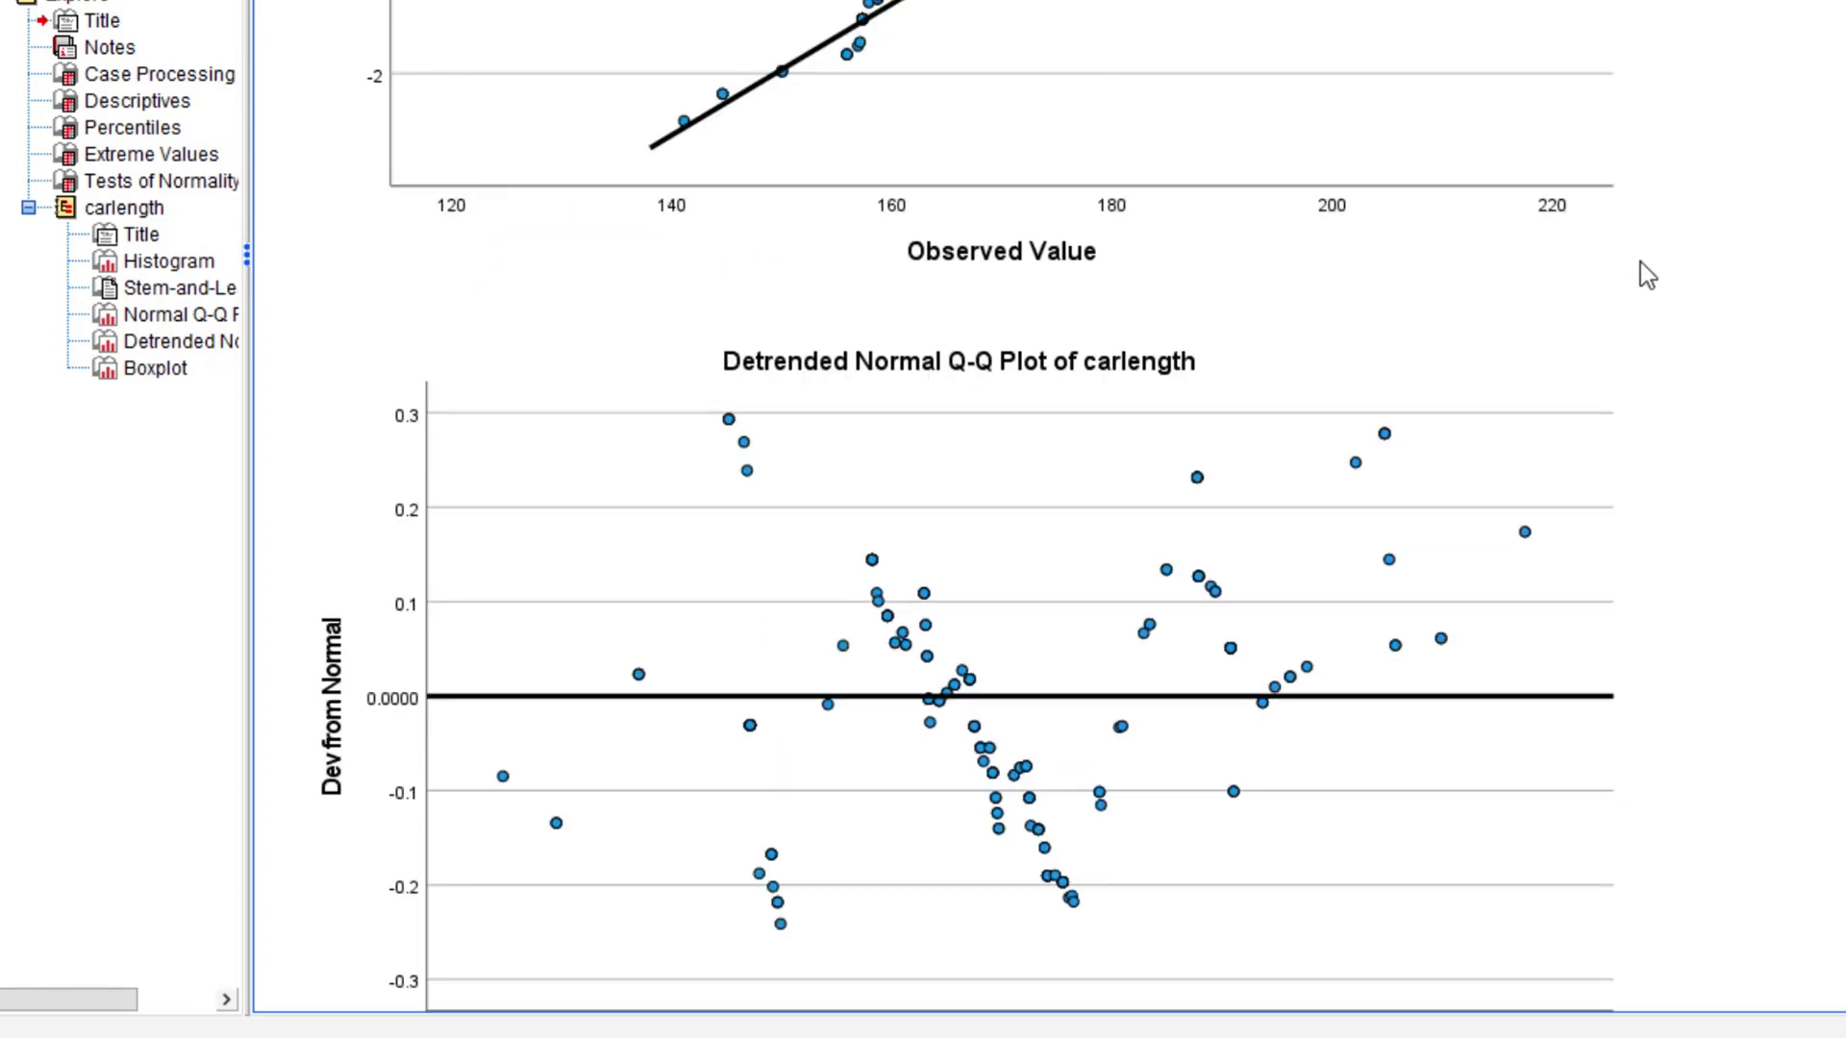